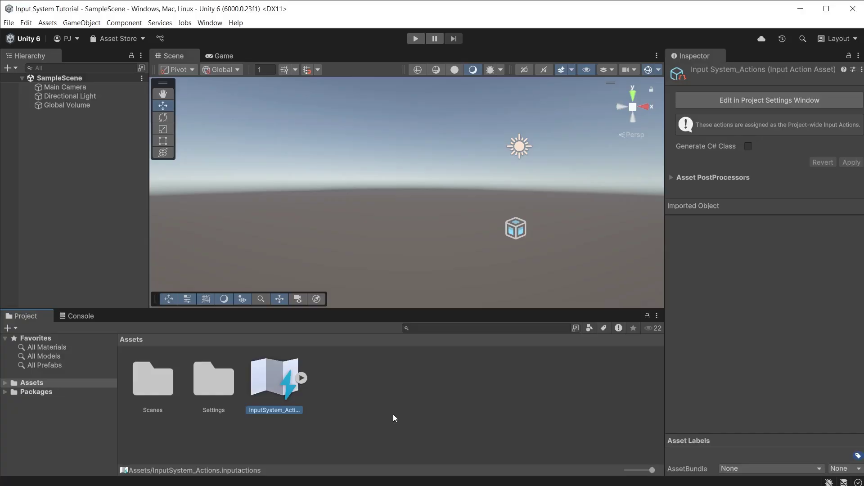
- Install the Cinemachine 3.1.2 package from the Unity Registry in the Package Manager
left_click(393, 415)
left_click(210, 22)
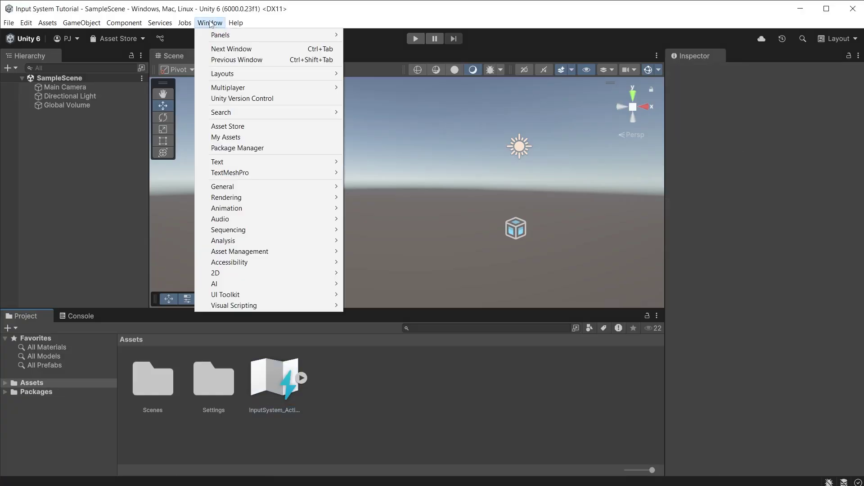
left_click(241, 152)
left_click(57, 132)
left_click(180, 362)
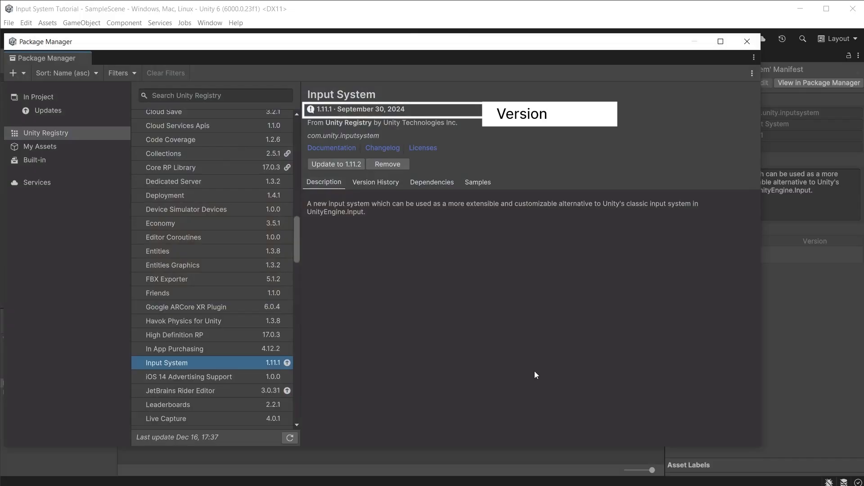
scroll(227, 321, "up", 3)
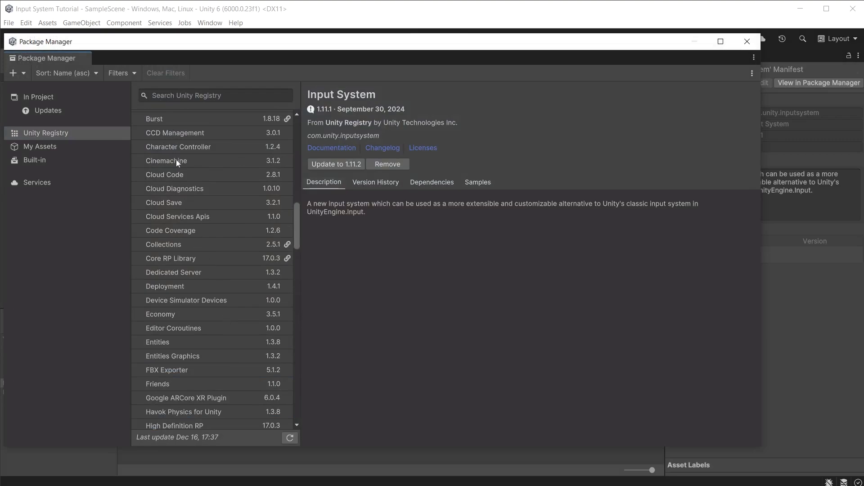
left_click(176, 160)
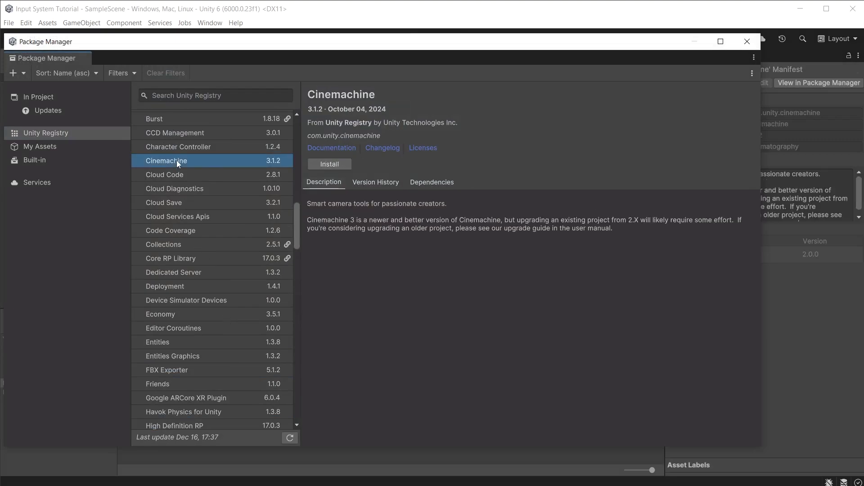
left_click(322, 165)
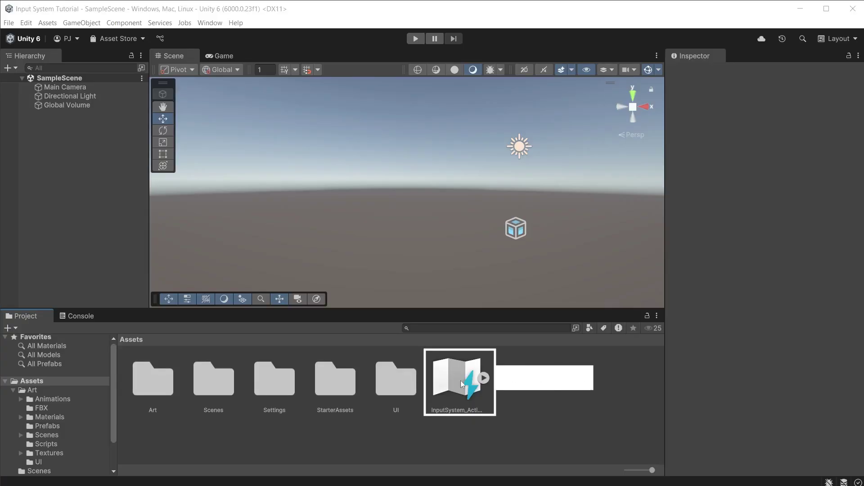
- Delete the old InputSystem_Actions asset from the Project window
left_click(460, 380)
key("Delete")
left_click(446, 270)
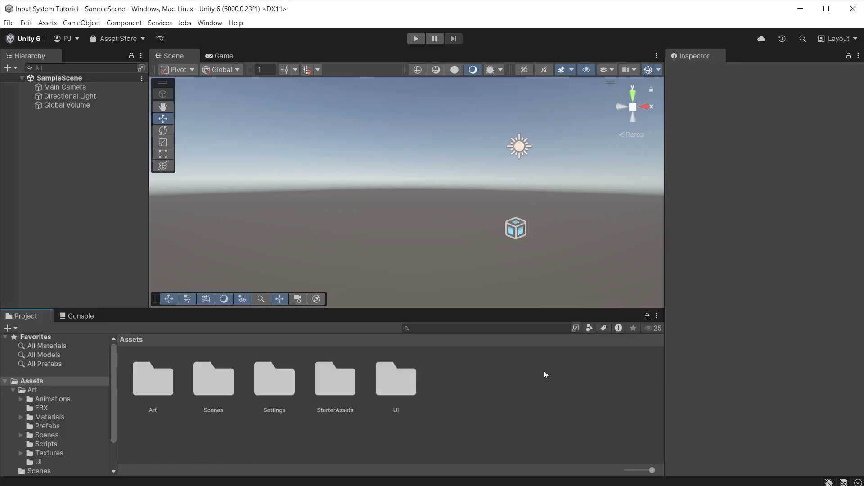
- Check the Input System Package project settings, then open InputSystem_Actions in the Input Actions Editor
left_click(26, 22)
left_click(68, 303)
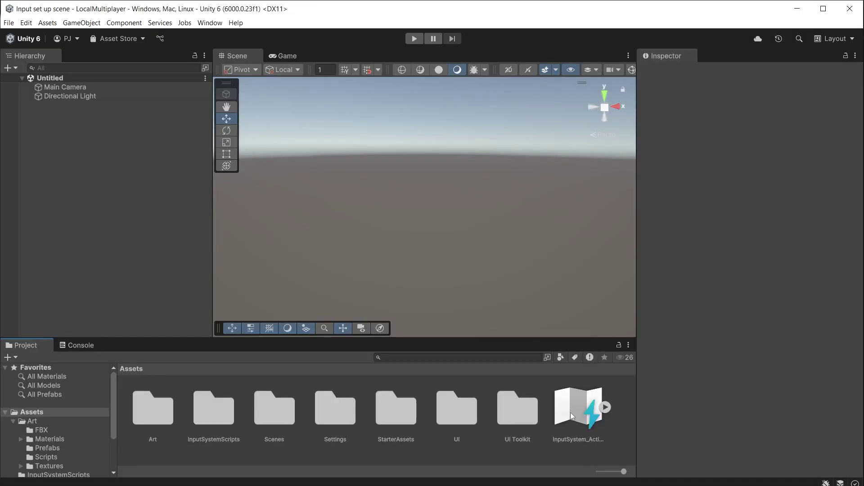
left_click(572, 414)
double_click(571, 414)
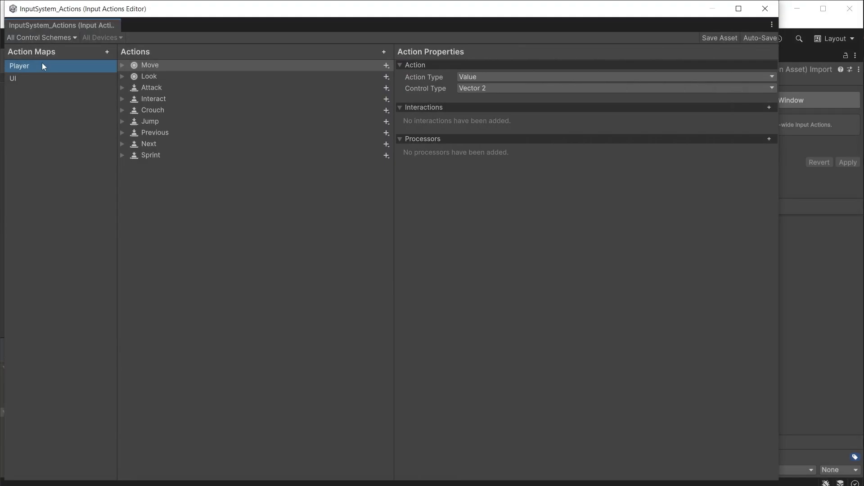
- Duplicate the Player action map and rename the copy to Fly
right_click(43, 65)
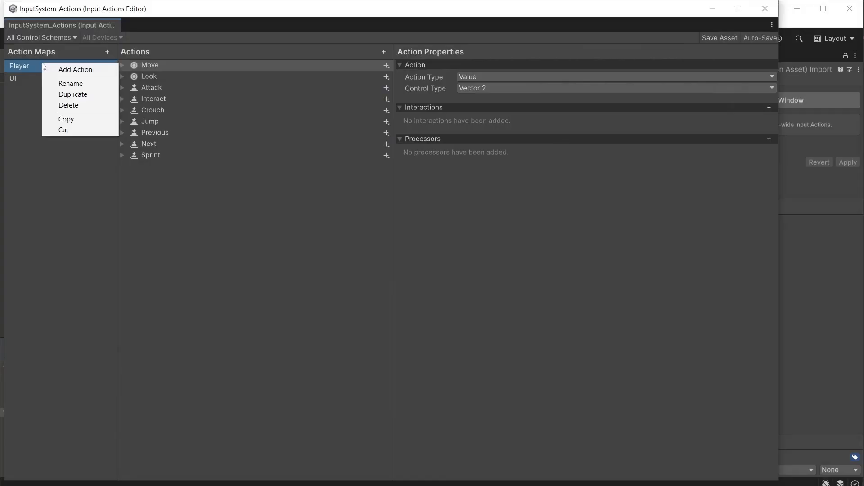
left_click(73, 94)
right_click(28, 79)
left_click(56, 98)
type("Fly")
key("Return")
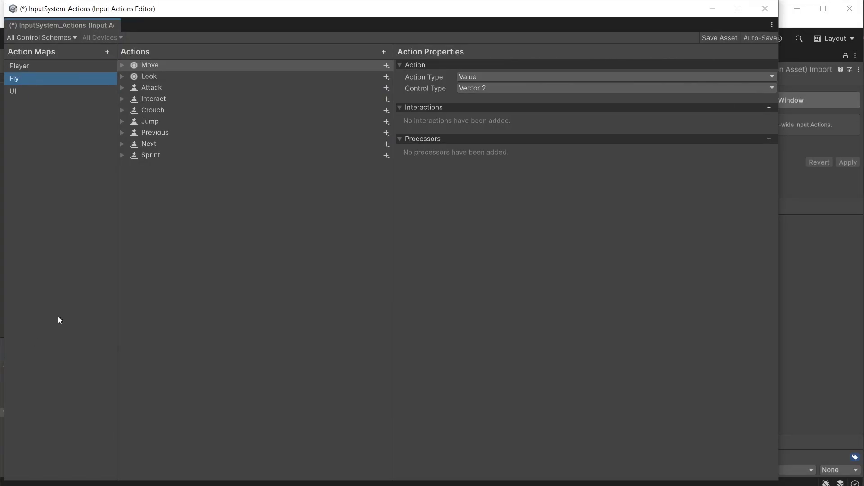
- Add a Fly action bound to Right Shoulder [Gamepad] in the Gamepad scheme
left_click(384, 51)
type("Fly")
key("Return")
left_click(196, 179)
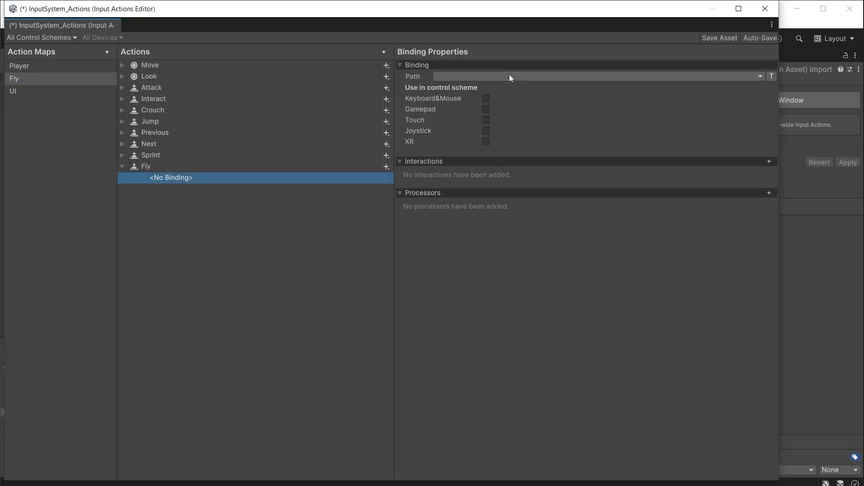
left_click(509, 75)
left_click(456, 88)
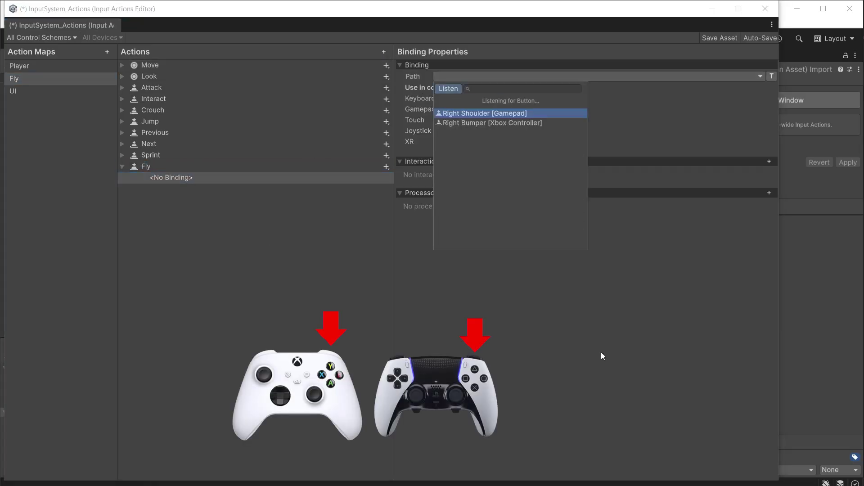
left_click(490, 112)
left_click(485, 120)
- Add a second Fly binding to Left Shift [Keyboard]
left_click(385, 167)
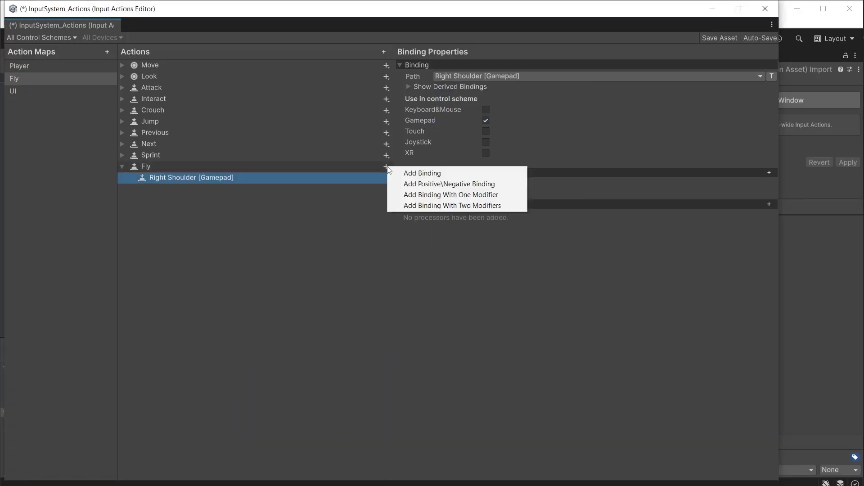
left_click(427, 174)
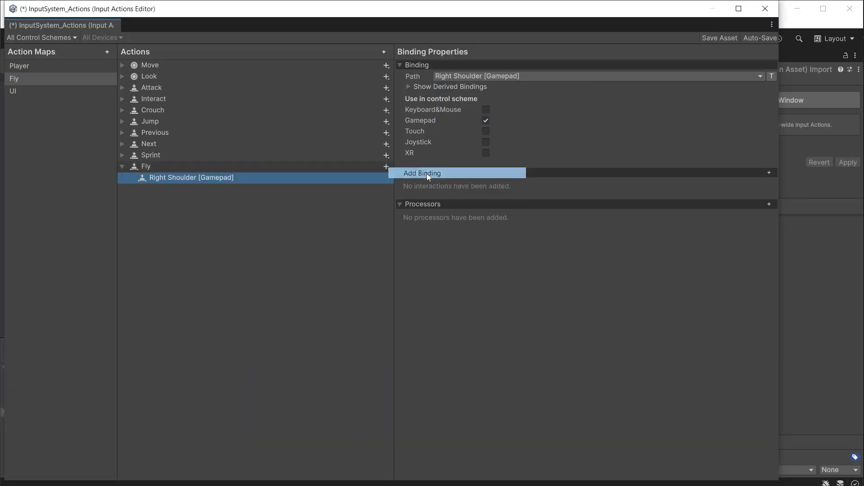
left_click(477, 78)
left_click(453, 88)
key("shift")
left_click(473, 123)
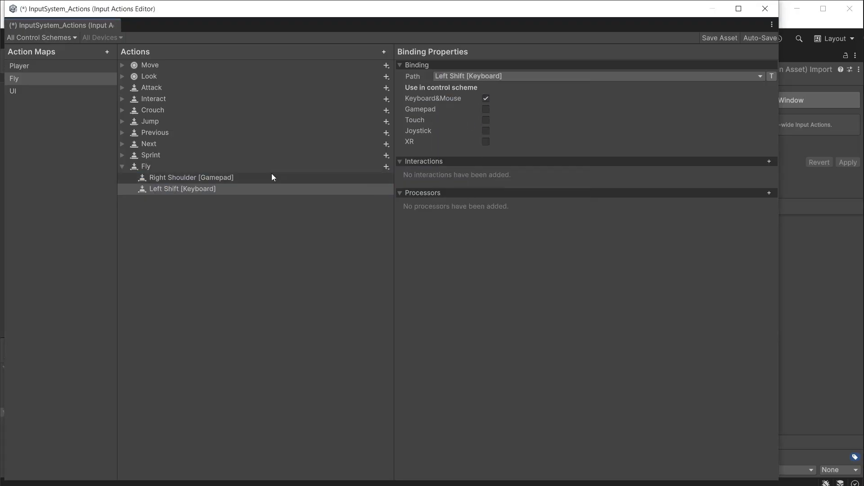
- Give the Left Shift binding a Press interaction triggering on Press And Release
left_click(769, 161)
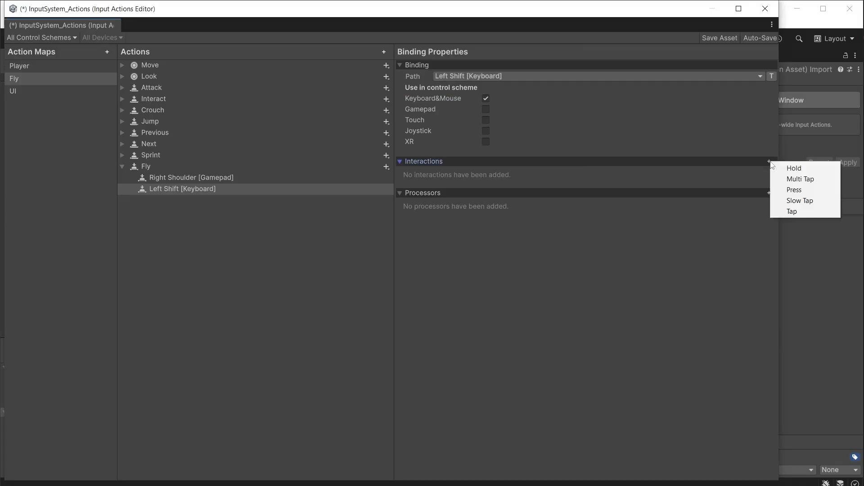
left_click(794, 189)
left_click(613, 203)
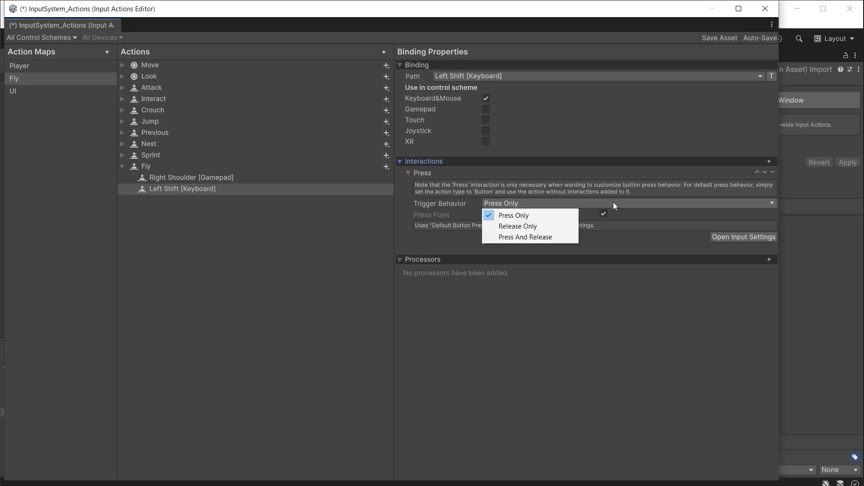
left_click(556, 234)
- Give the Right Shoulder binding a Press interaction triggering on Press And Release
left_click(233, 187)
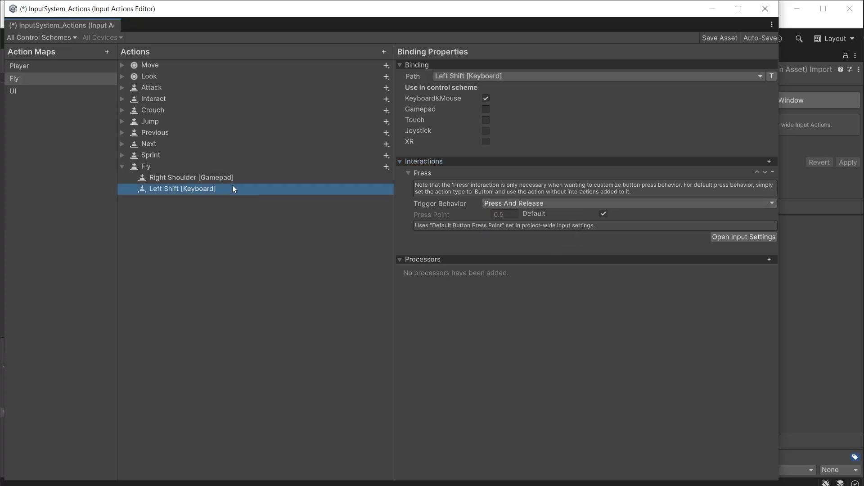
left_click(230, 178)
left_click(769, 172)
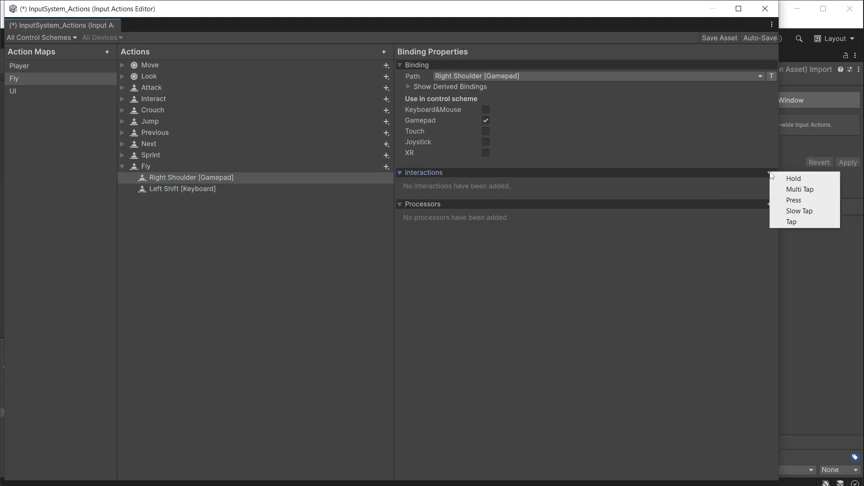
left_click(793, 200)
left_click(641, 214)
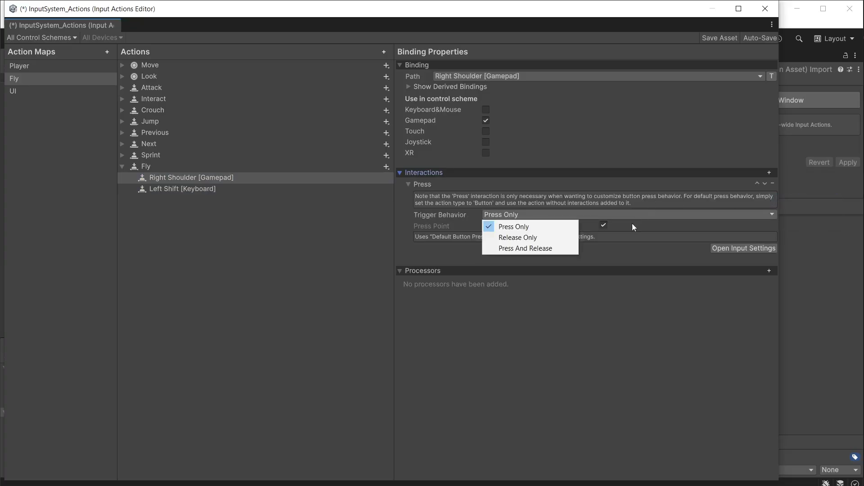
left_click(564, 248)
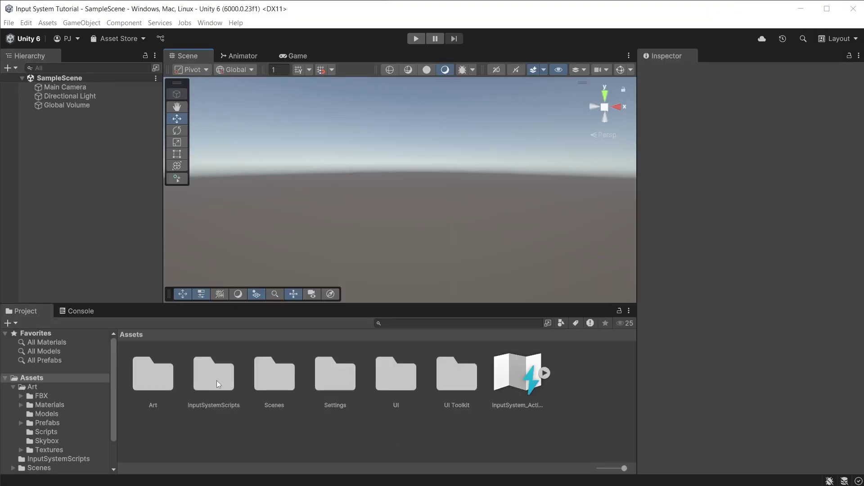
- Open the PlayerController script from the InputSystemScripts folder in Visual Studio
double_click(215, 379)
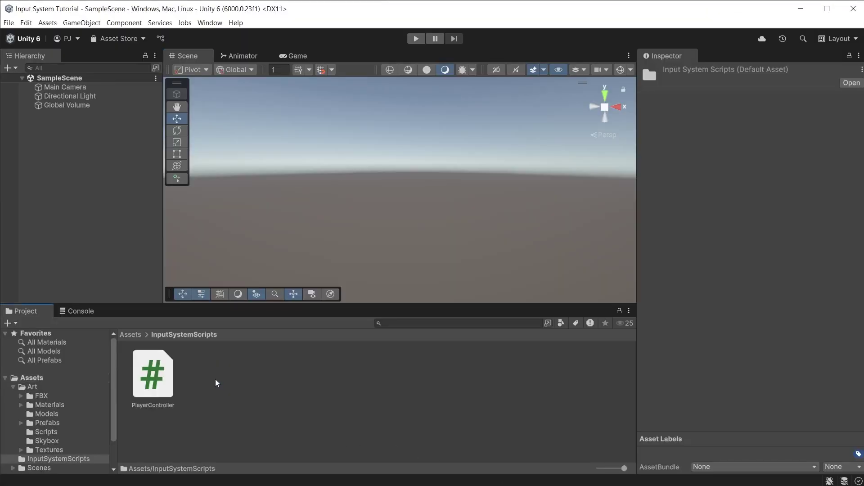
double_click(161, 381)
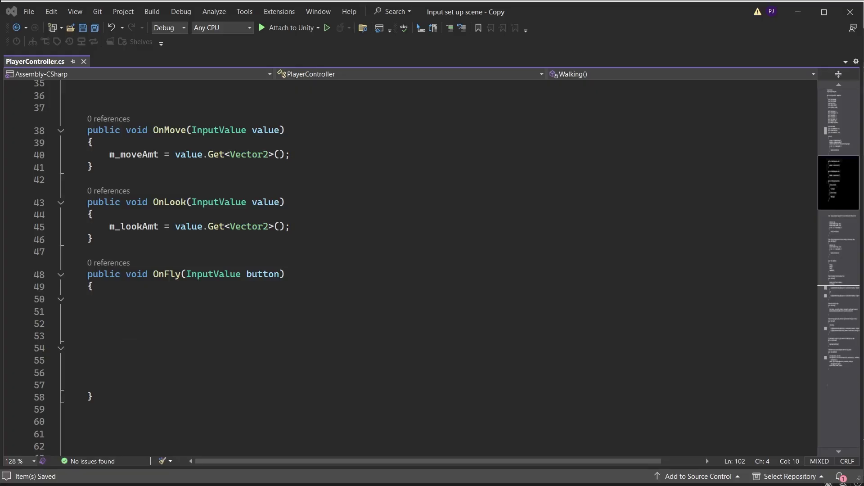
- In OnFly, call StartFlying() if button.isPressed and StopFlying() if !button.isPressed
type("if")
key("Tab")
key("Tab")
type("button.isPressed")
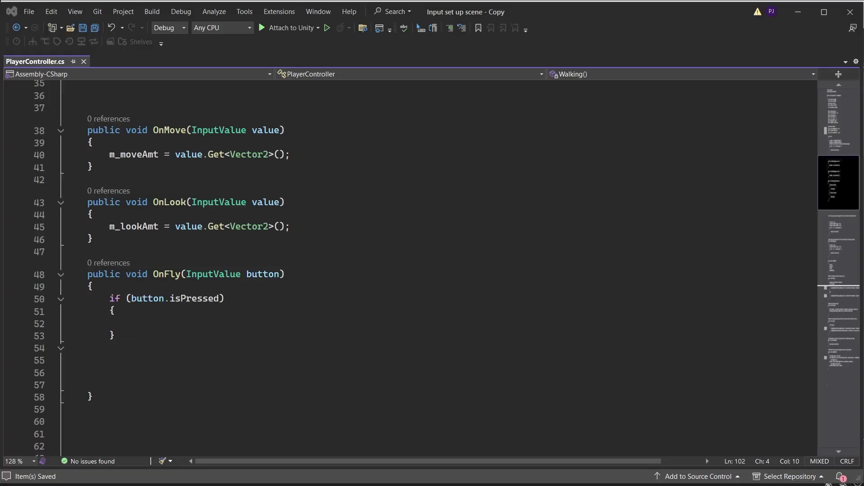
type("StartFlying();")
type("if")
key("Tab")
key("Tab")
type("!button.isPressed")
key("Return")
type("StopFlying();")
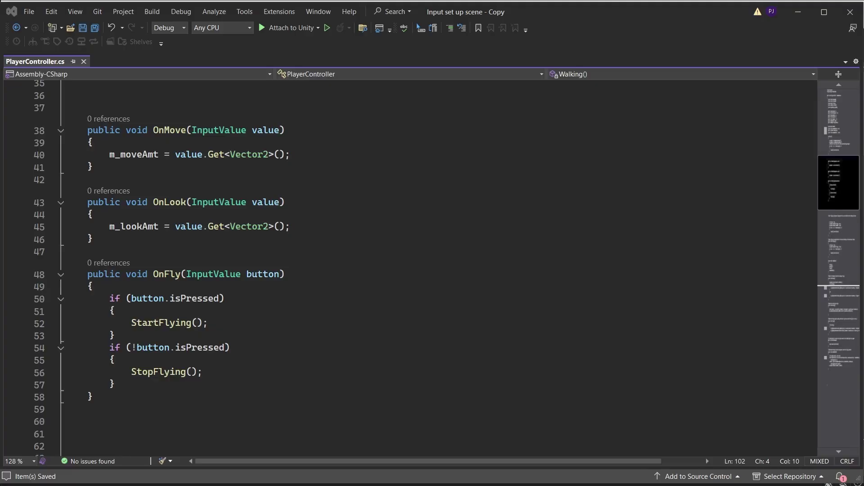
- Set the Player1 prefab's Player Input default map to Fly, keeping Send Messages behaviour
key("alt+Tab")
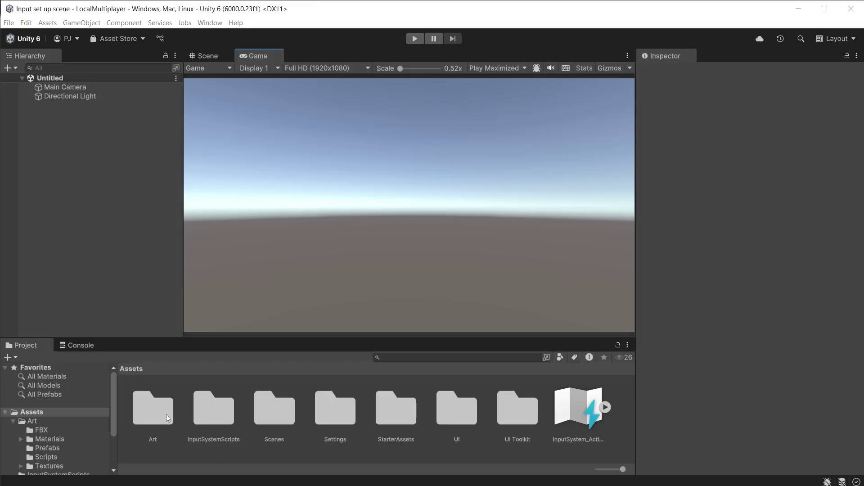
double_click(153, 409)
double_click(272, 413)
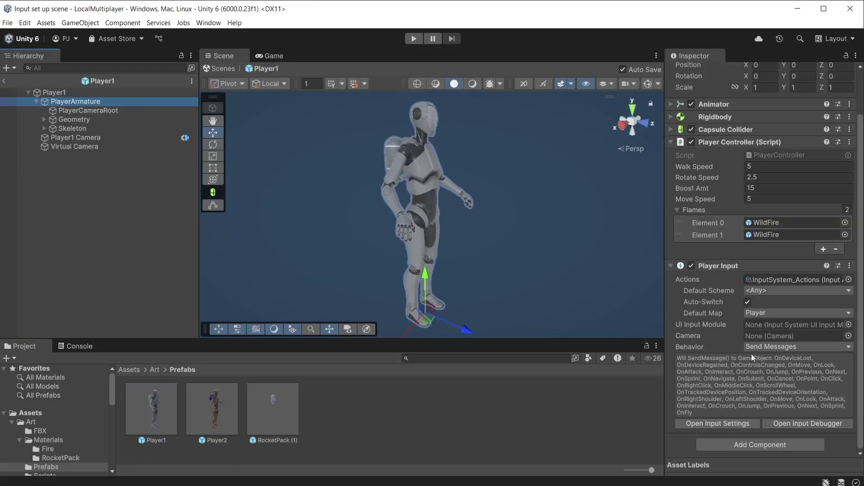
left_click(801, 347)
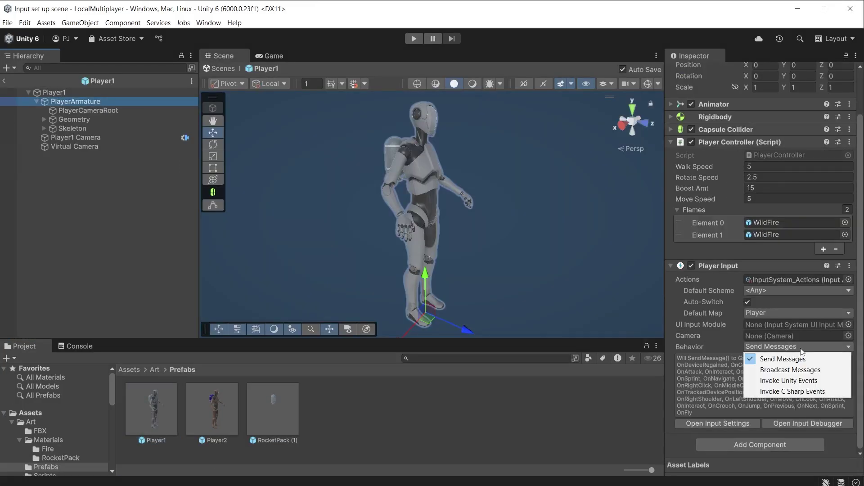
left_click(799, 358)
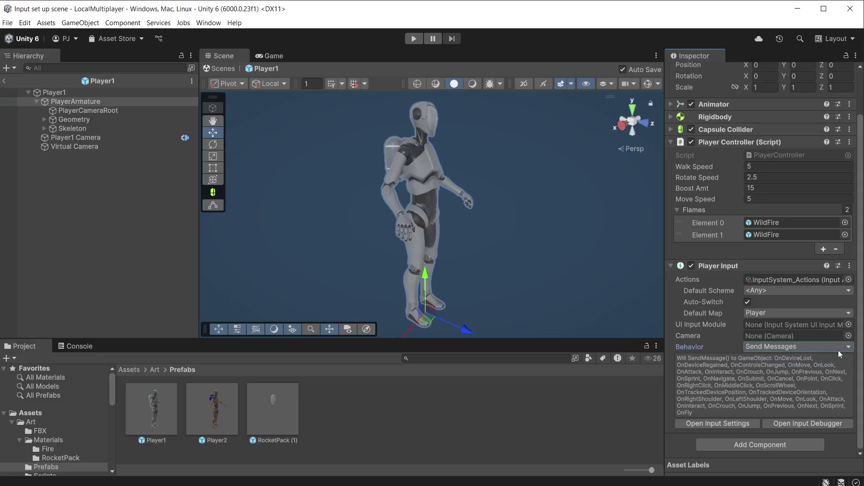
left_click(766, 314)
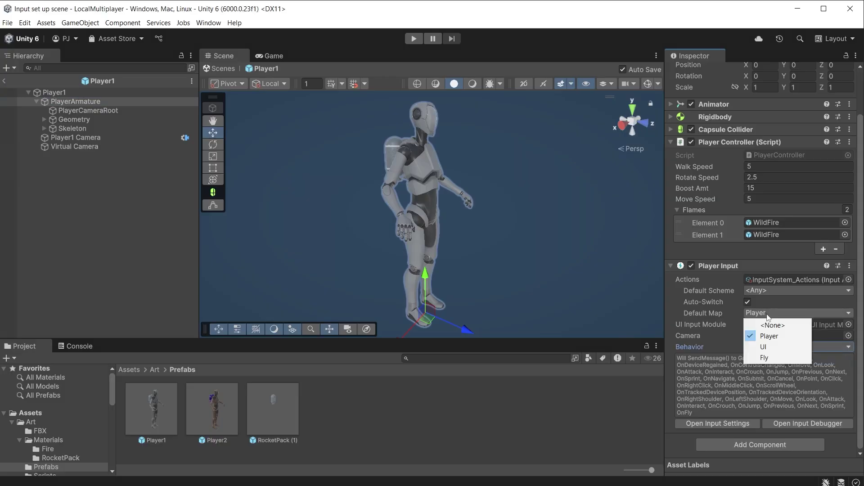
left_click(780, 359)
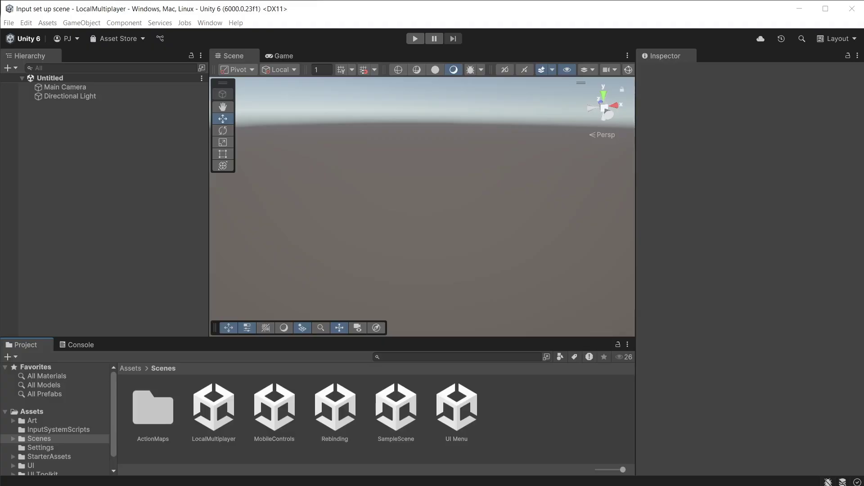
- Open the LocalMultiplayer scene and add a Player Input Manager component to Manager
double_click(206, 409)
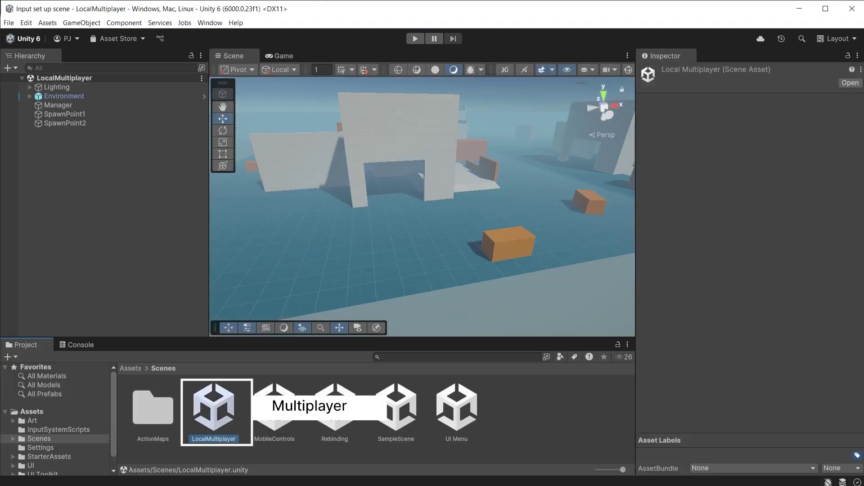
left_click(80, 105)
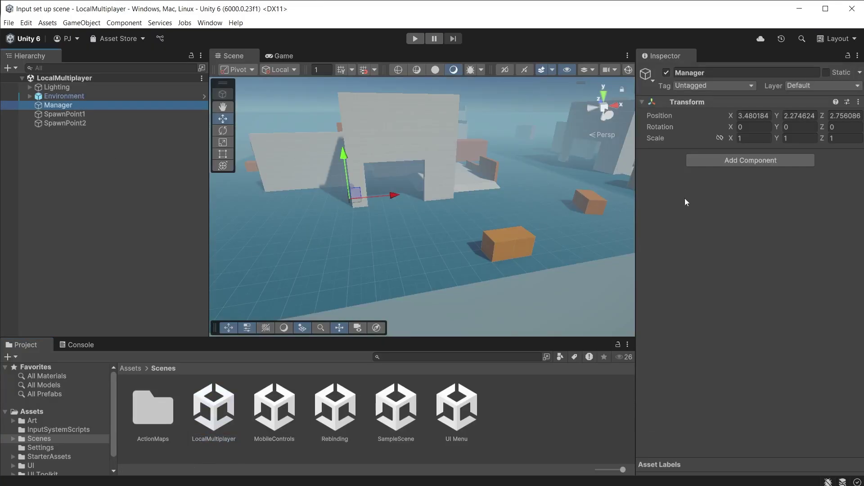
left_click(750, 160)
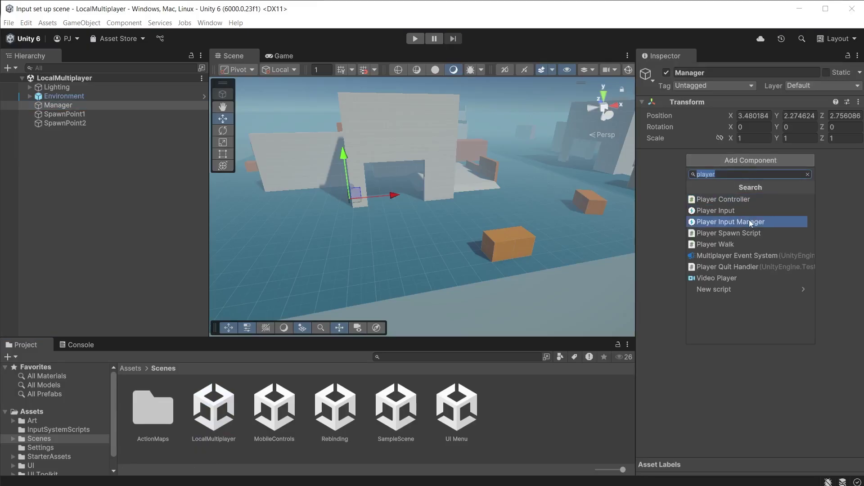
left_click(772, 220)
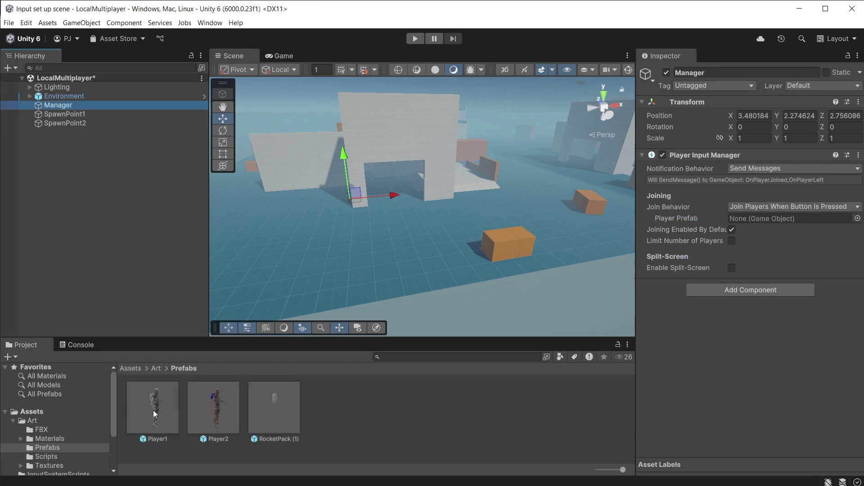
- Assign Player1 as the player prefab and limit the maximum player count to 2
left_click_drag(155, 413, 781, 218)
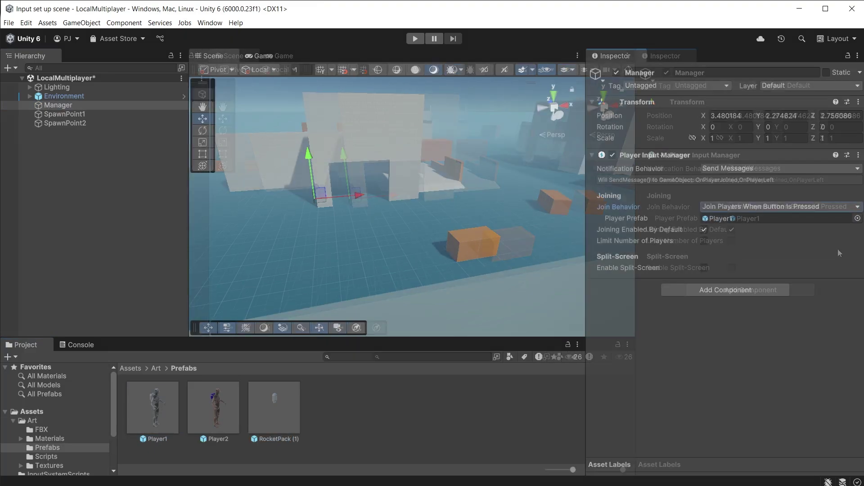
left_click(703, 241)
left_click(721, 252)
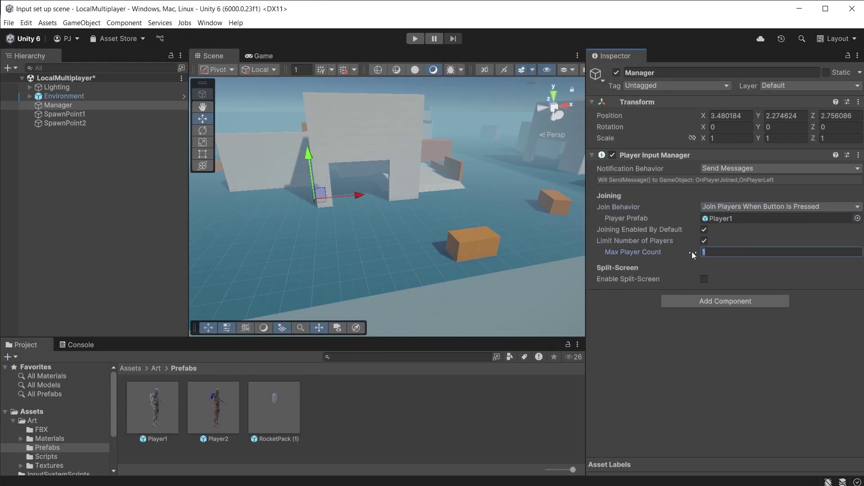
type("2")
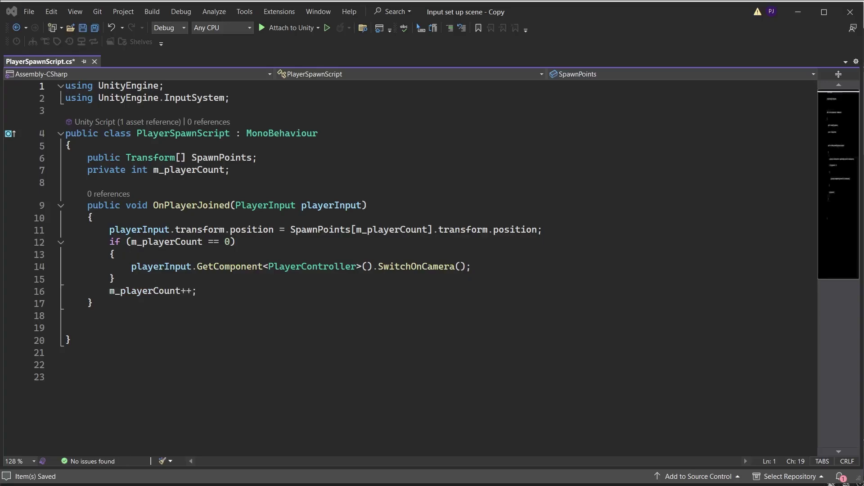
- Drag PlayerSpawnScript onto Manager's Inspector to add the Player Spawn Script component
left_click_drag(213, 407, 755, 366)
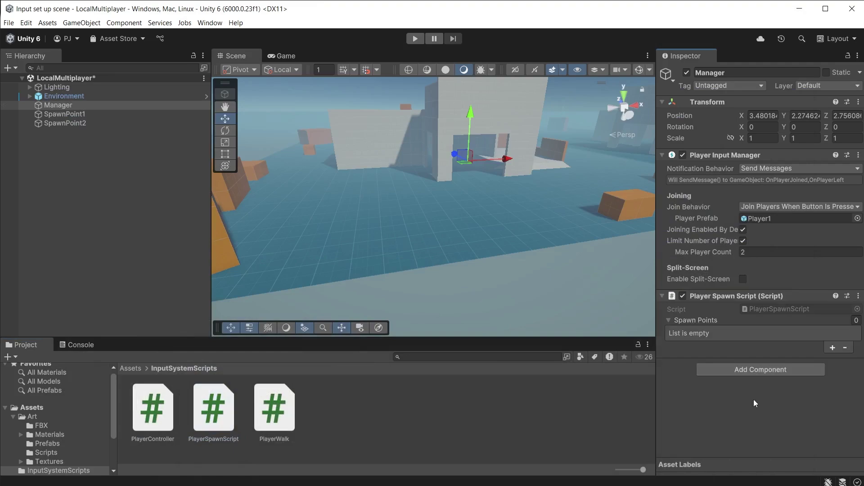
- Fill the 2 Spawn Points slots with SpawnPoint1 and SpawnPoint2, then play the scene
left_click(856, 320)
type("2")
key("Return")
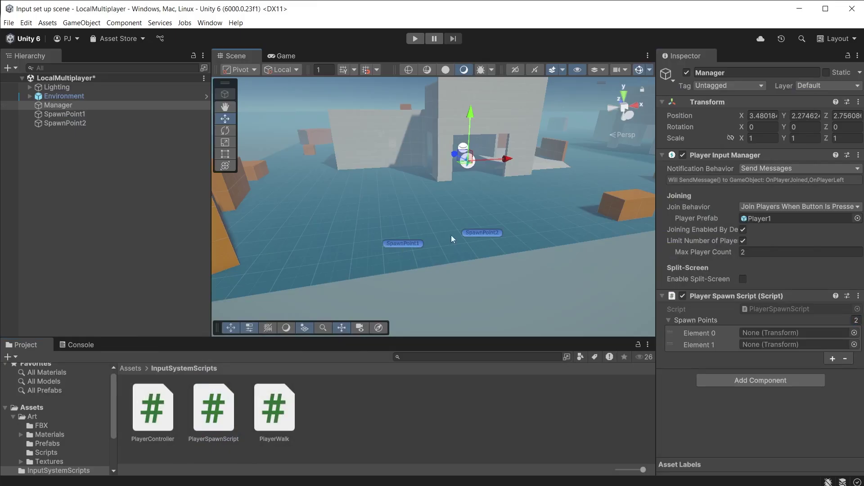
left_click_drag(64, 113, 777, 332)
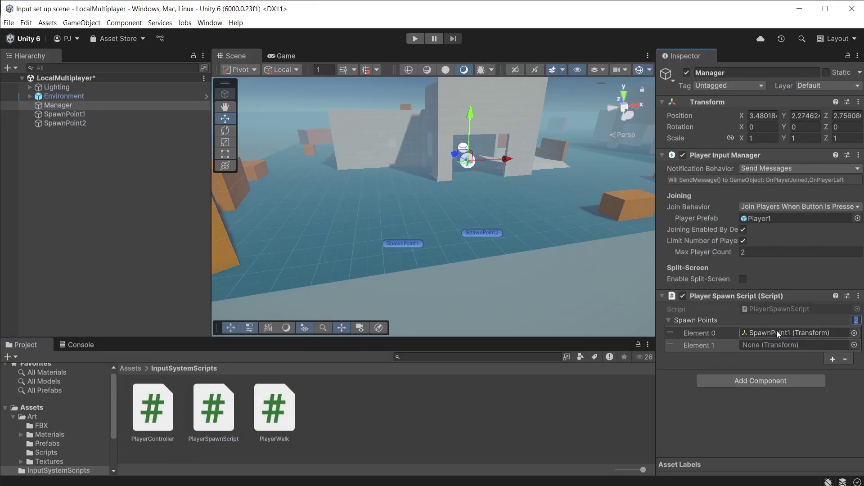
left_click_drag(69, 127, 801, 346)
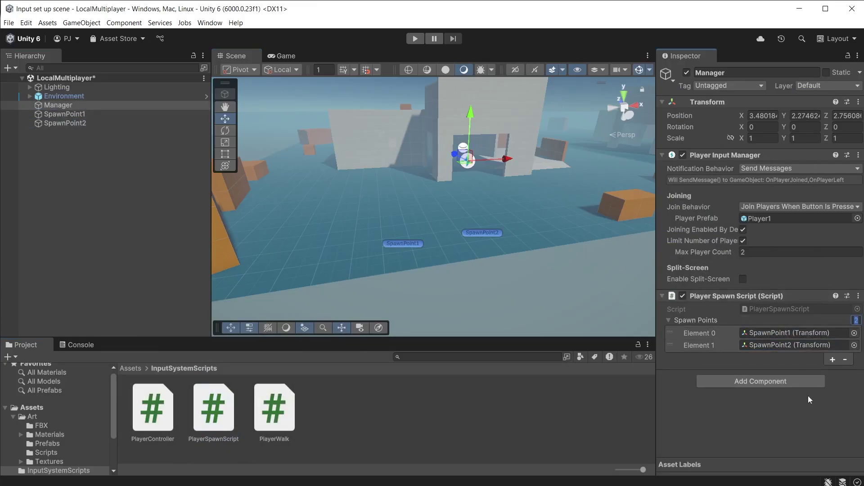
key("ctrl+p")
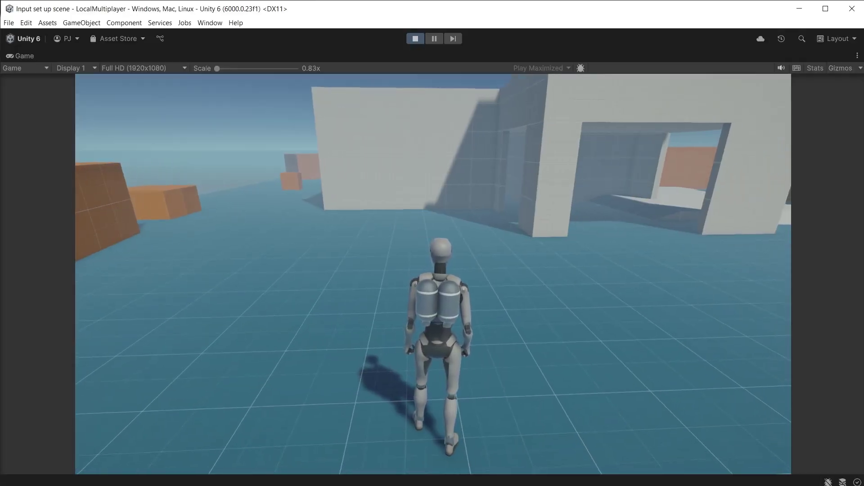
- Join a second player from the gamepad, stop Play mode, and open the Player1 prefab
key("space")
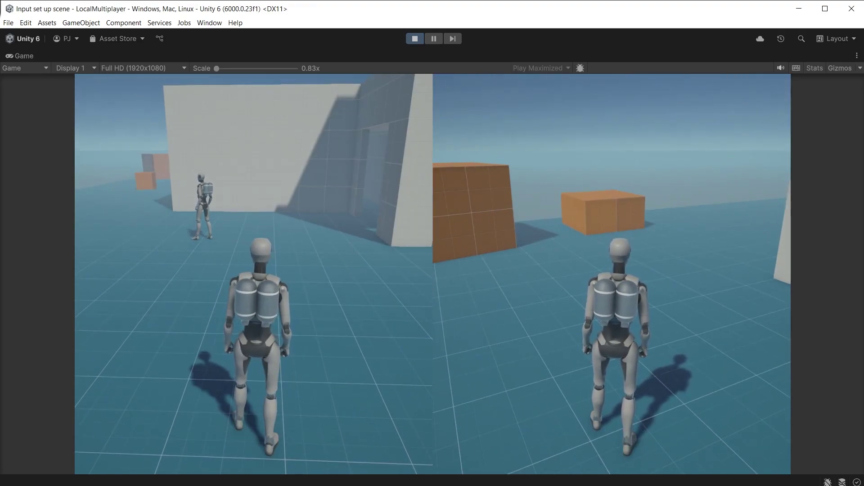
key("ctrl+p")
double_click(157, 412)
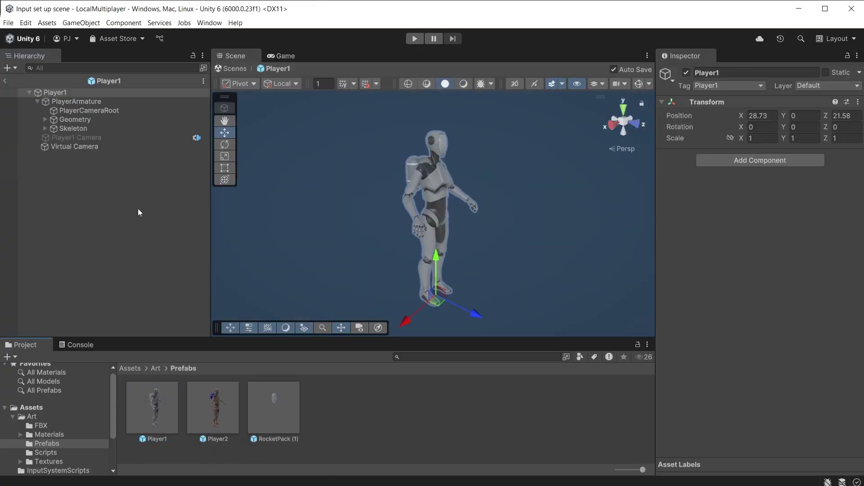
- Activate the Player1 Camera object in the Player1 prefab, then inspect PlayerArmature
left_click(96, 136)
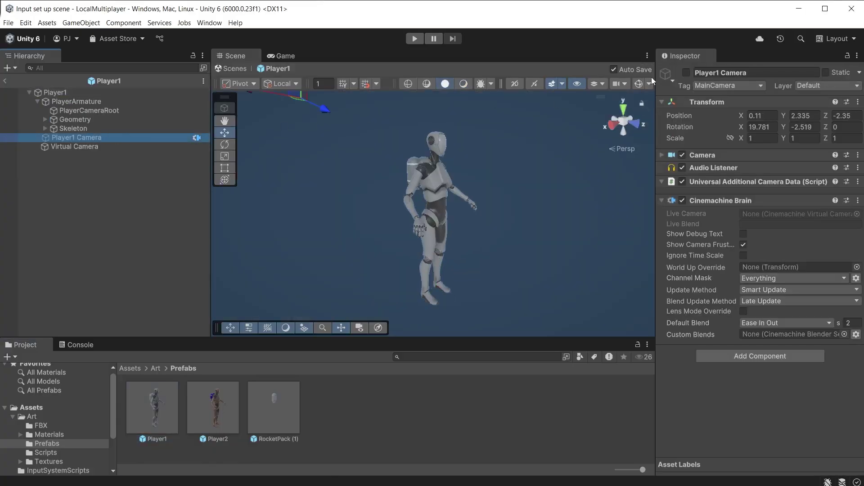
left_click(686, 73)
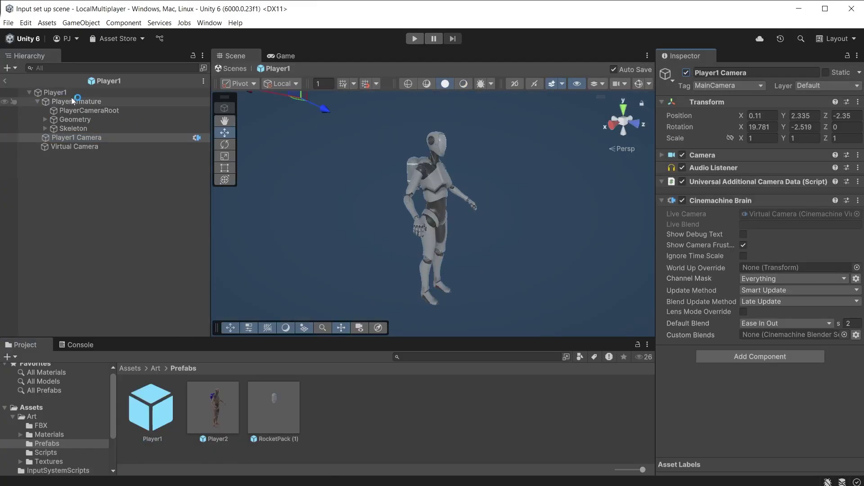
left_click(72, 101)
left_click_drag(400, 258, 809, 398)
scroll(804, 401, "down", 2)
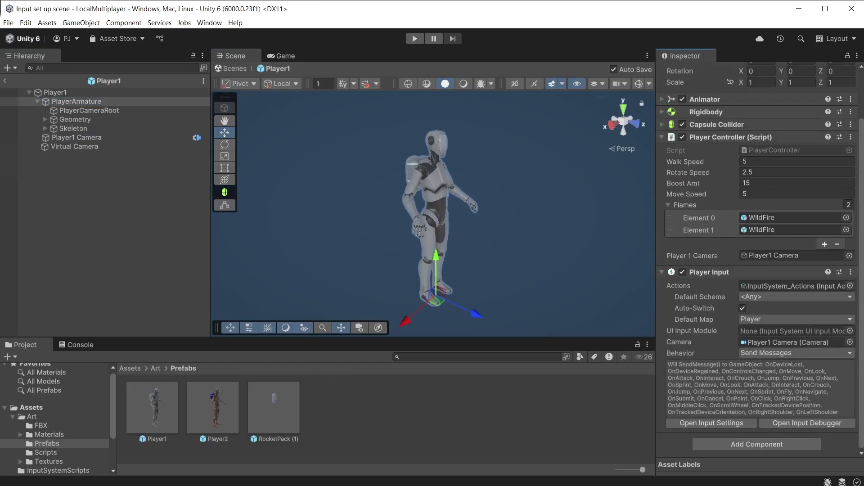
- Back in the scene, tick Enable Split-Screen on the Manager's Player Input Manager
left_click(5, 81)
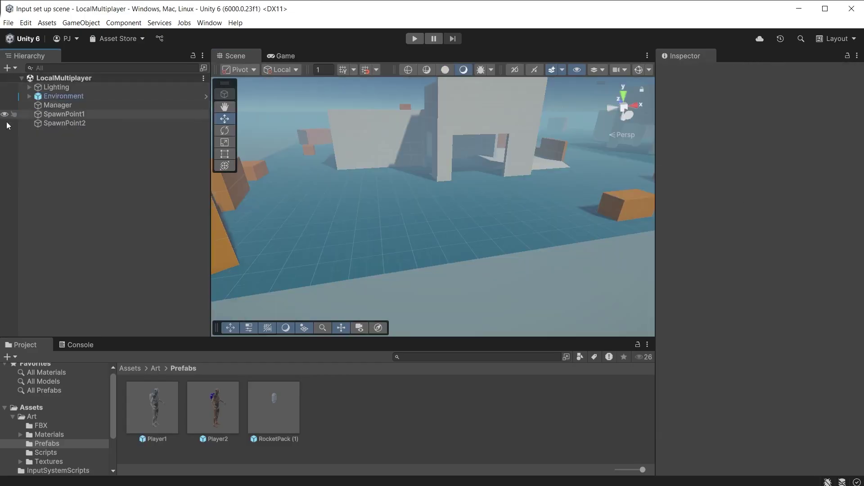
left_click(48, 104)
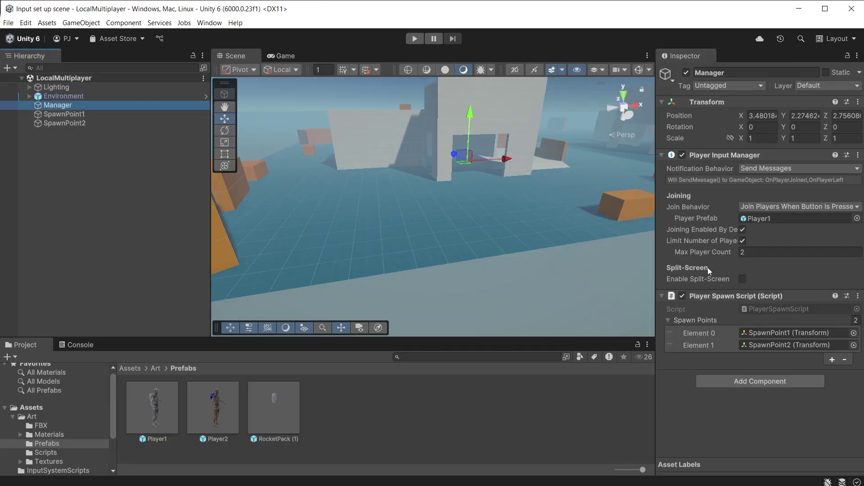
left_click(742, 279)
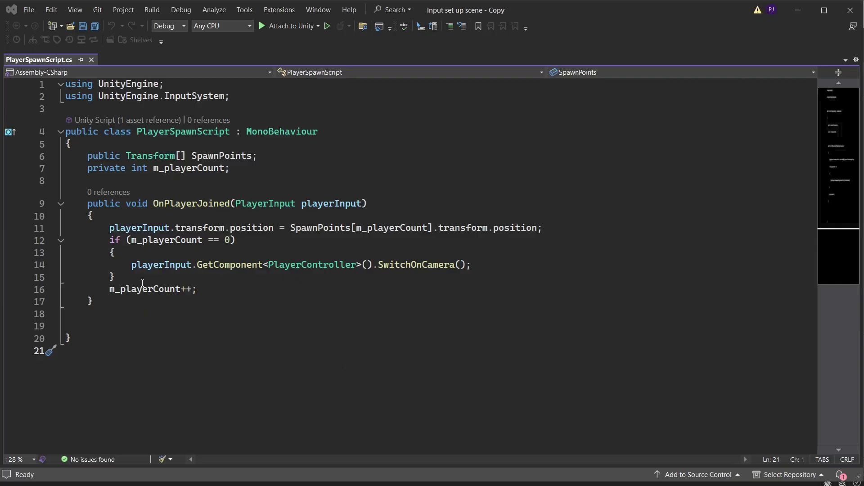
- Delete the camera-enabling if block from OnPlayerJoined in PlayerSpawnScript.cs
left_click_drag(142, 282, 56, 243)
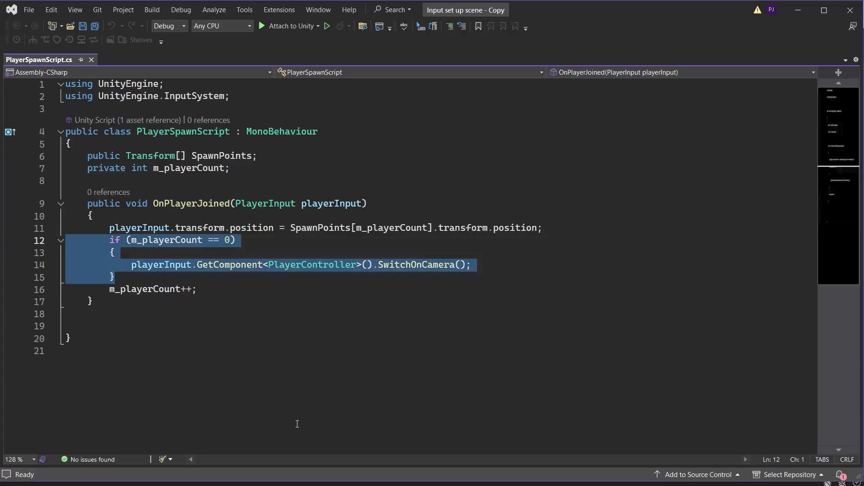
key("BackSpace")
key("BackSpace")
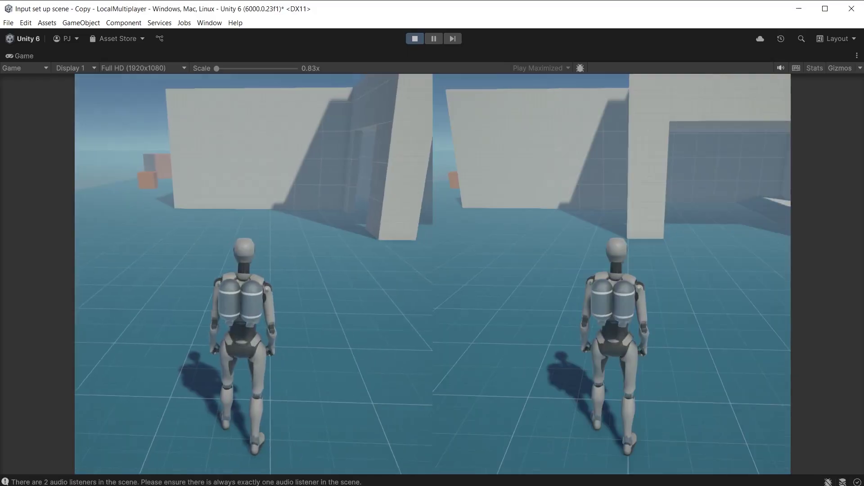
- Walk both players forward in their split-screen halves, then exit Play mode
key("w")
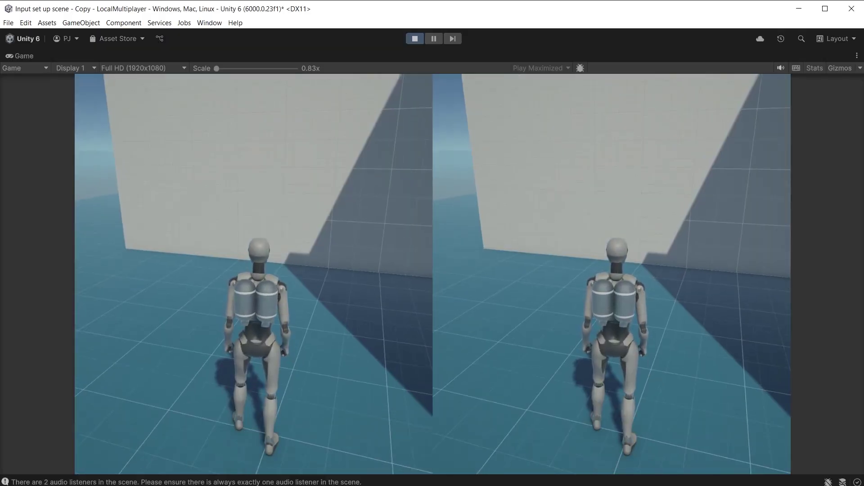
key("ctrl+p")
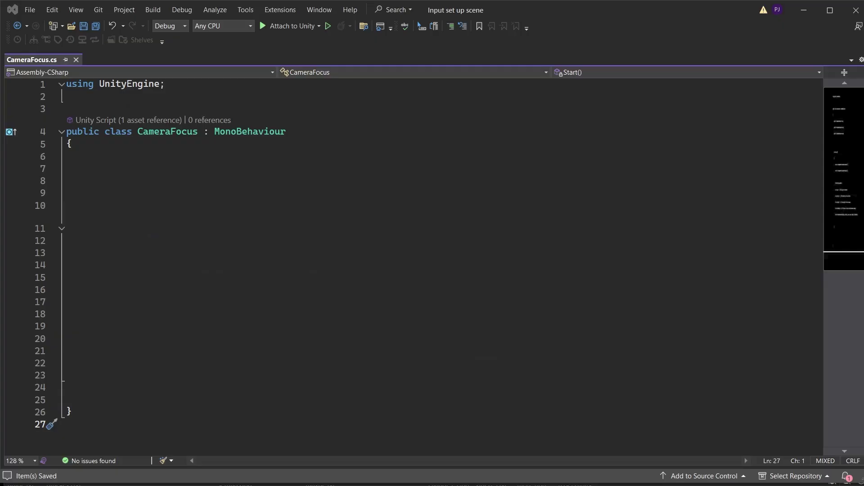
- Write CameraFocus with using Unity.Cinemachine, Brain, CamA and CamB fields, and a Start calling SetCameraOverride
type("using Unity.Cinemachine;  ")
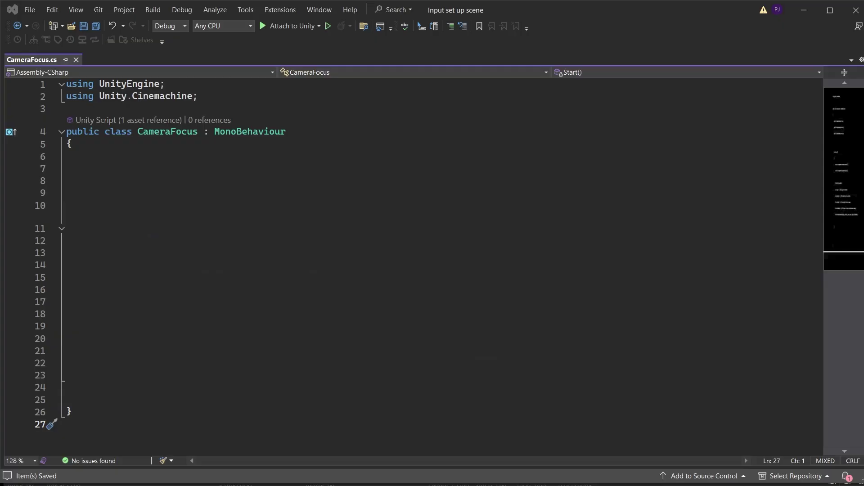
type("public class CameraFocus : MonoBehaviour {     public CinemachineBrain Brain;     ")
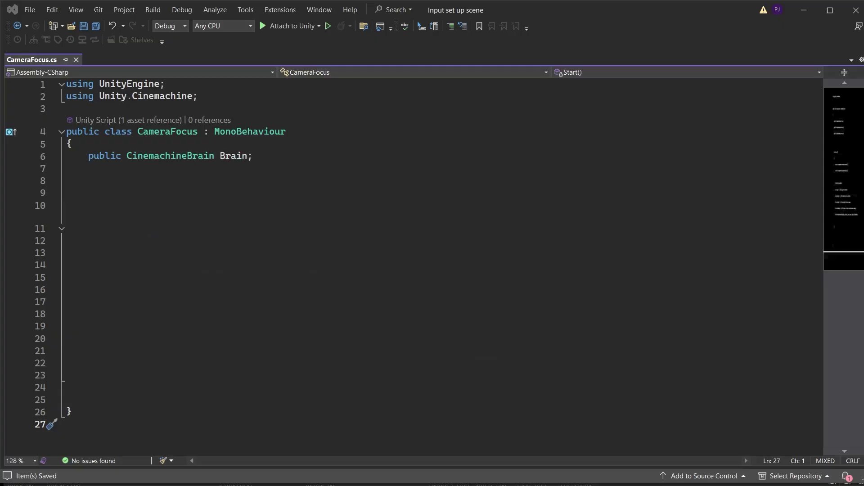
type("public ICinemachineCamera CamA;")
key("Down")
type("public ICinemachineCamera CamB;")
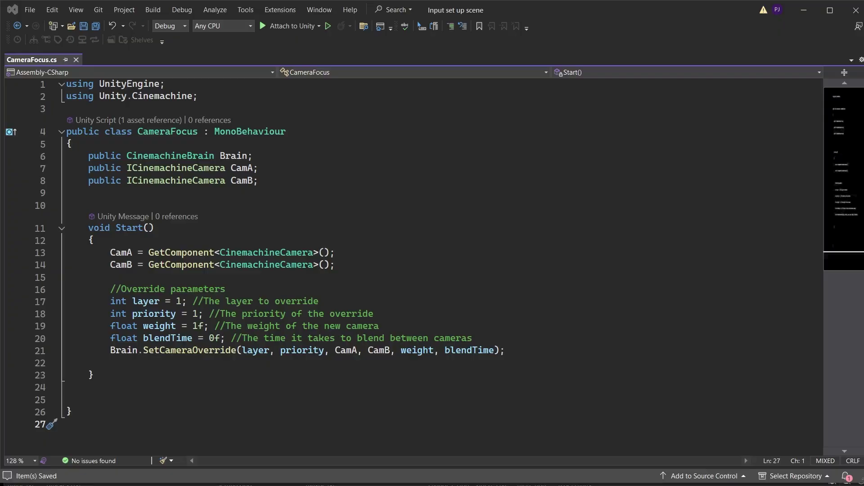
- Add CameraFocus to Player1's Virtual Camera with Player1 Camera as Brain, then return to the scene
key("alt+Tab")
left_click_drag(153, 408, 749, 325)
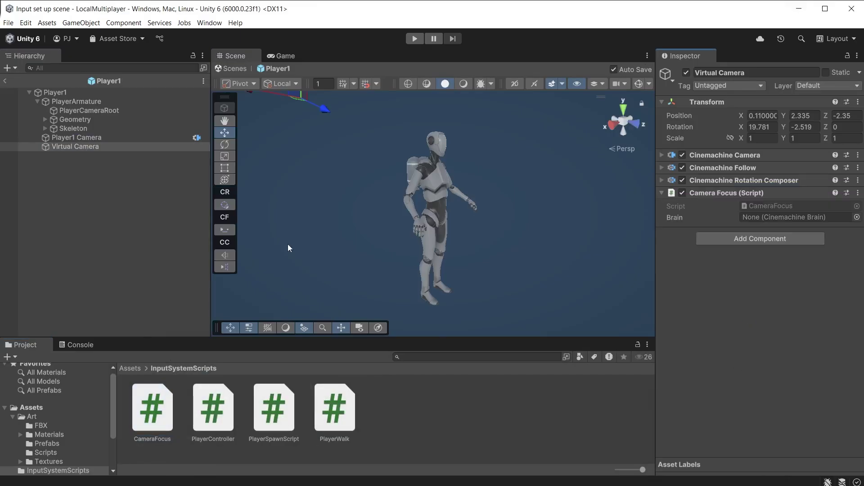
left_click_drag(84, 137, 790, 217)
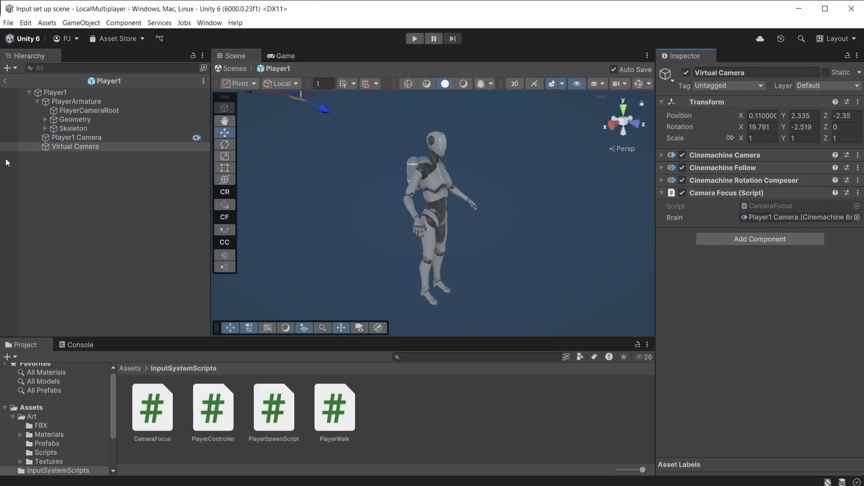
left_click(4, 81)
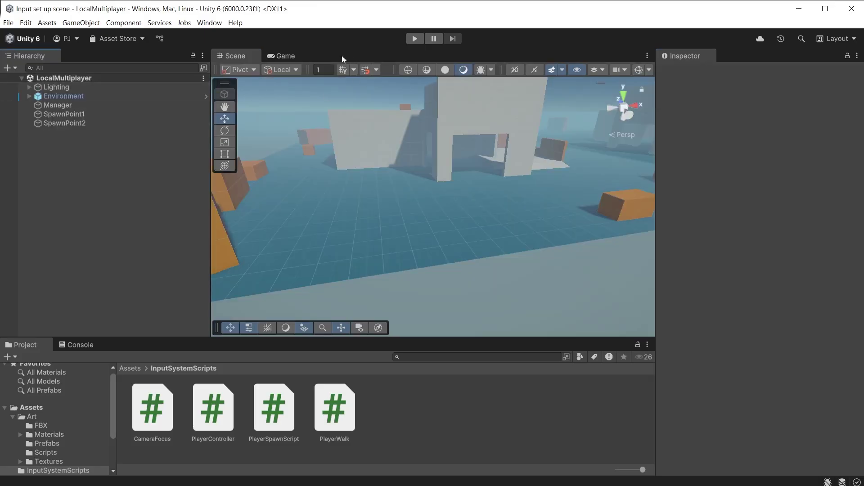
left_click(288, 56)
left_click(414, 38)
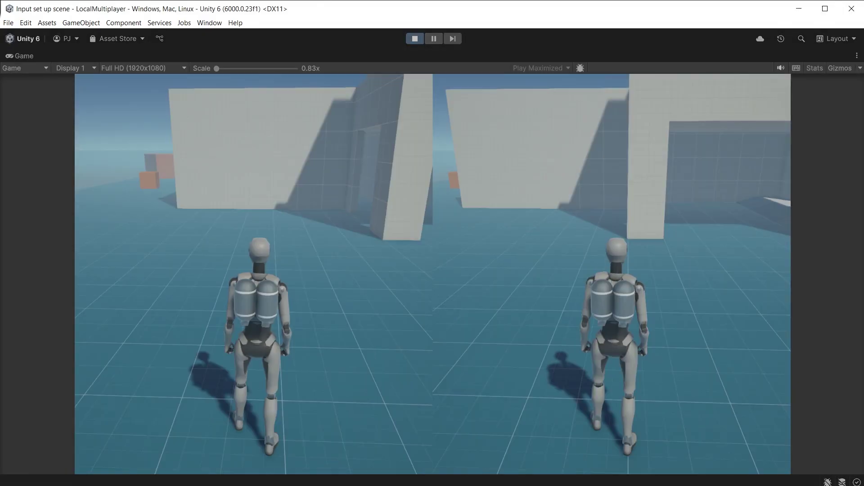
key("w")
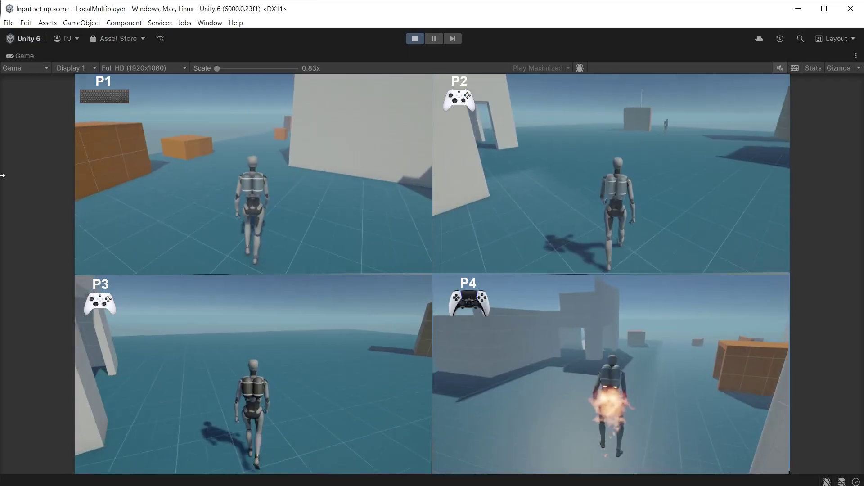
key("w")
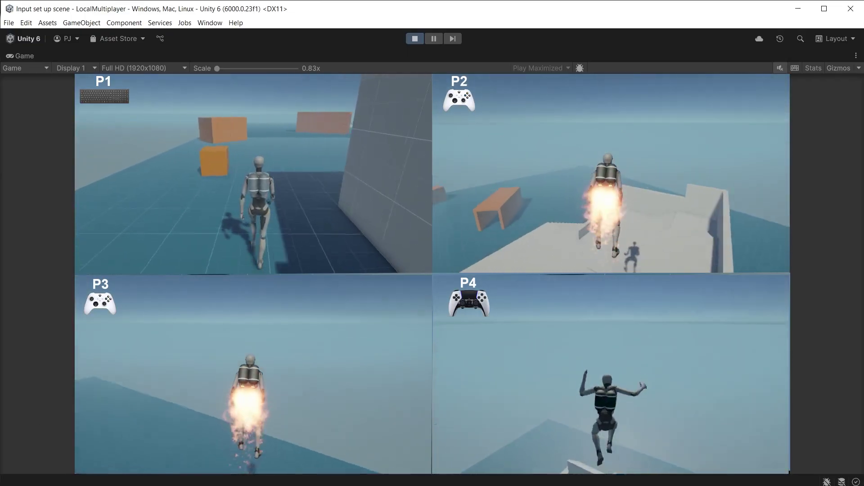
key("w")
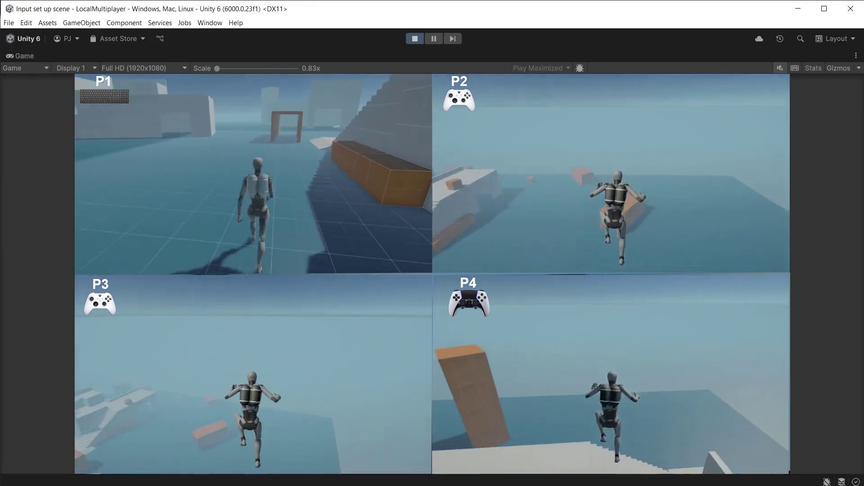
key("w")
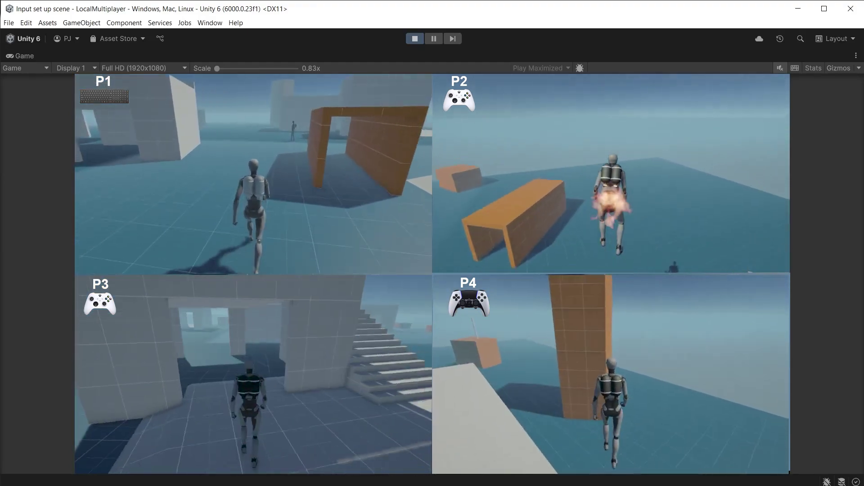
key("w")
key("space")
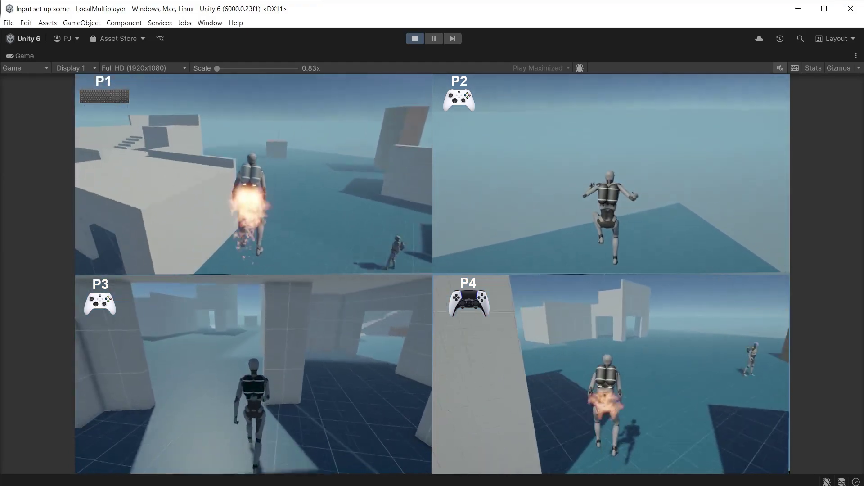
key("w")
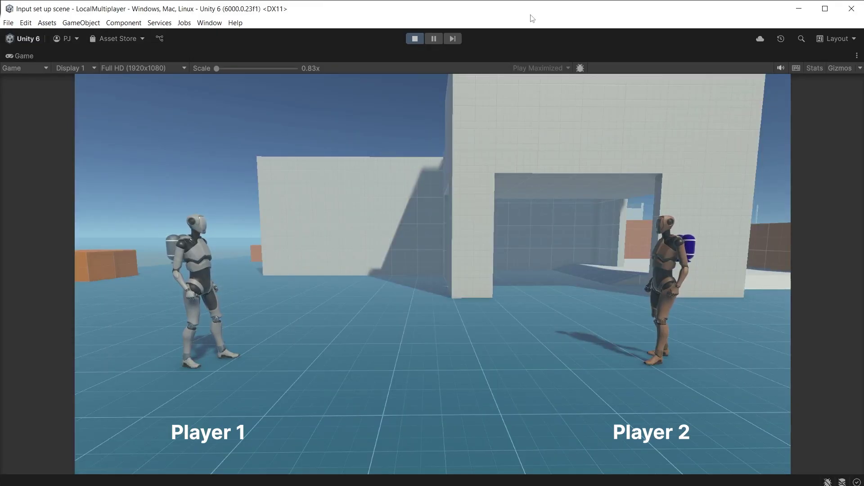
- Stop Play mode and check the rotations of SpawnPoint1 and SpawnPoint2
key("ctrl+p")
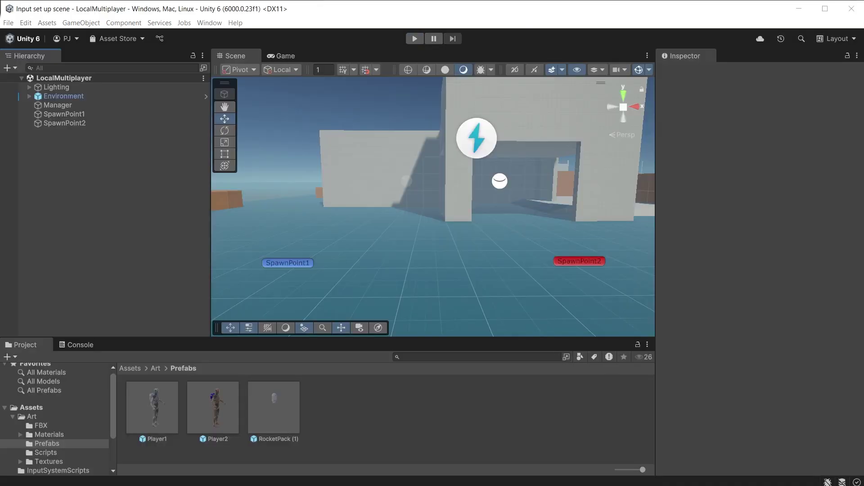
left_click(84, 112)
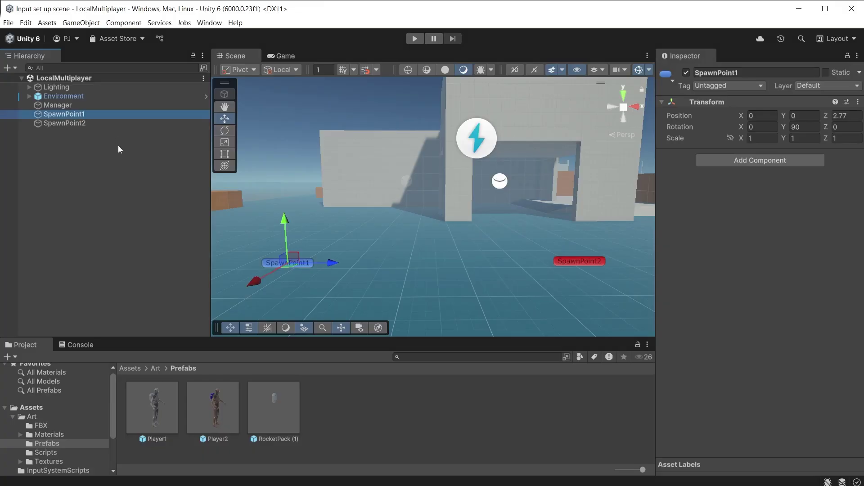
left_click(66, 123)
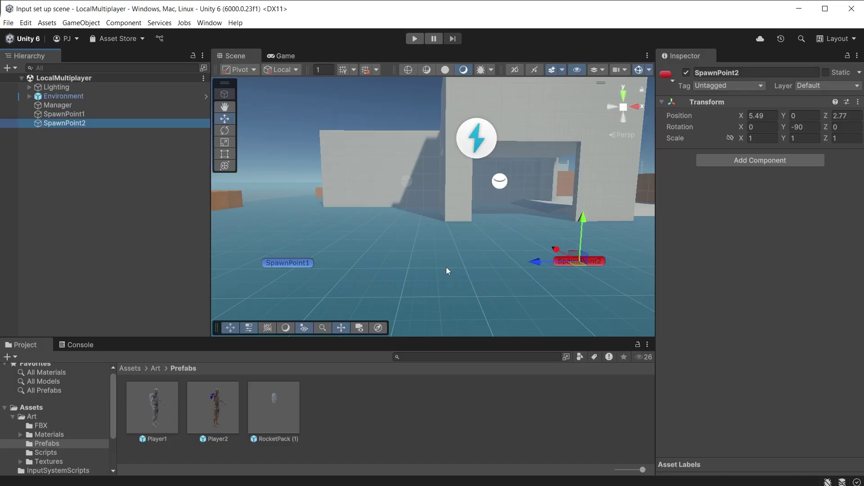
- Add a Camera aligned with the scene view, then select Player1 Camera in the Player1 prefab
left_click(81, 23)
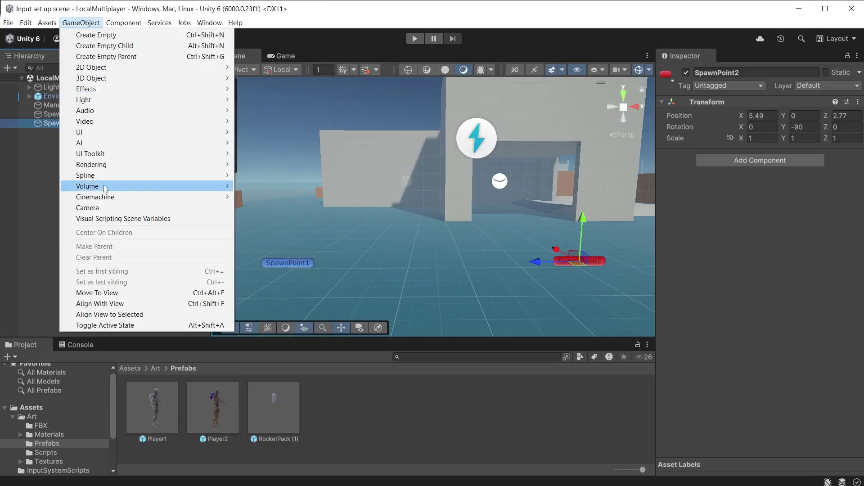
left_click(104, 210)
left_click(81, 22)
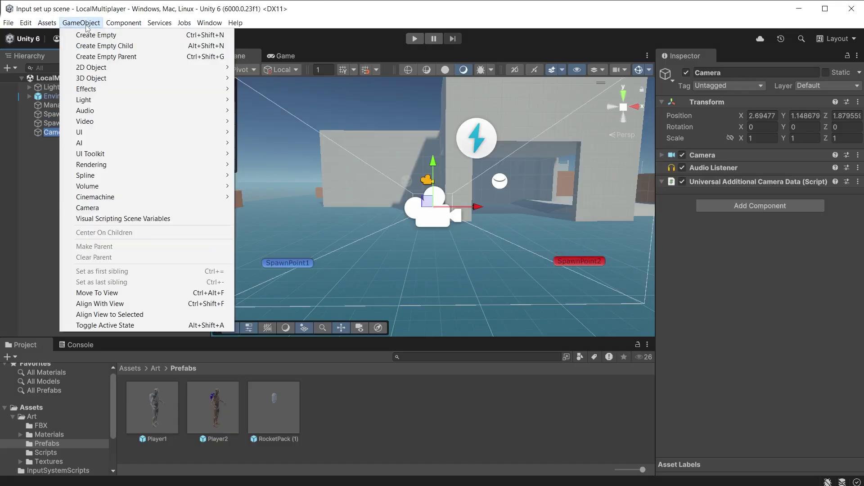
left_click(113, 303)
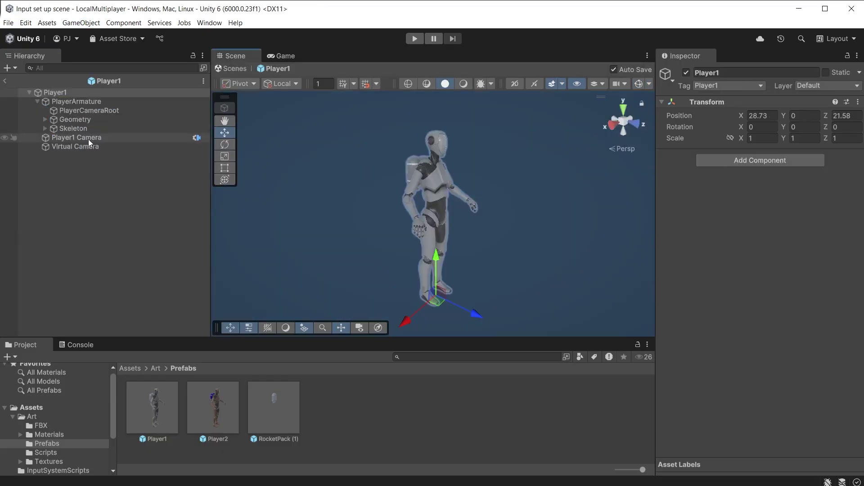
left_click(88, 138)
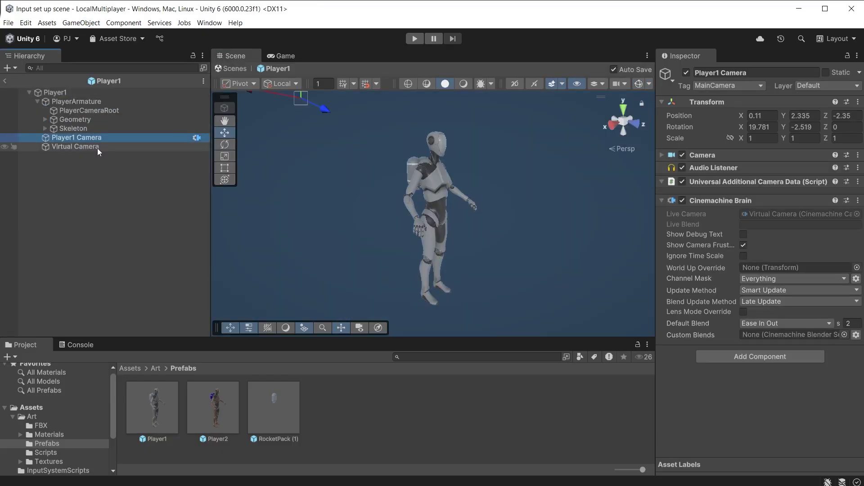
- Deactivate both Player1 Camera and Virtual Camera in the Player1 prefab
left_click(98, 147, "ctrl")
left_click(685, 73)
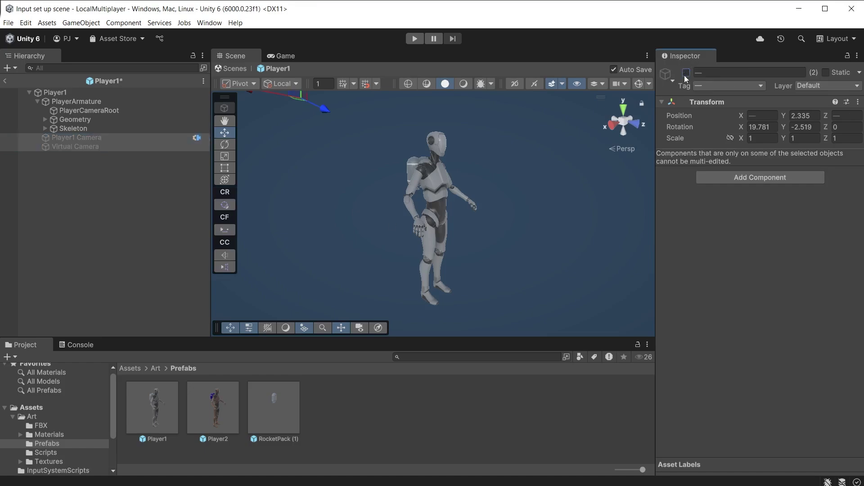
left_click(87, 220)
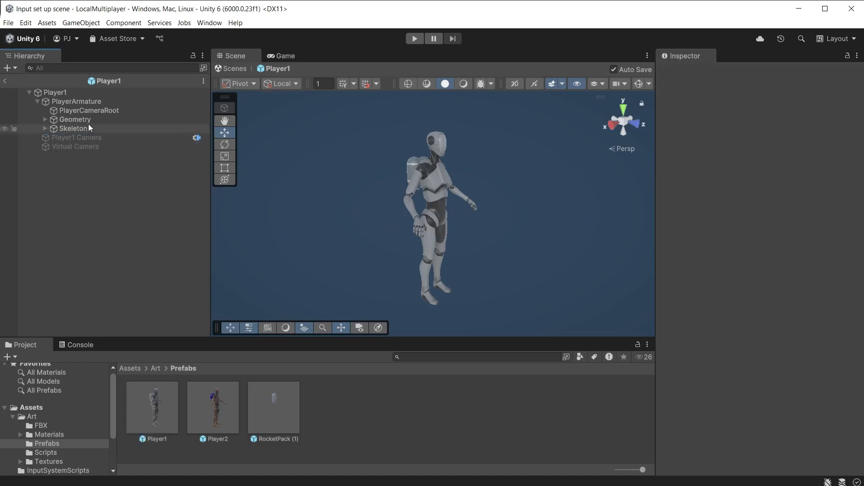
- Set PlayerArmature's Player Input camera to None and default scheme to Gamepad, then exit the prefab
left_click(75, 103)
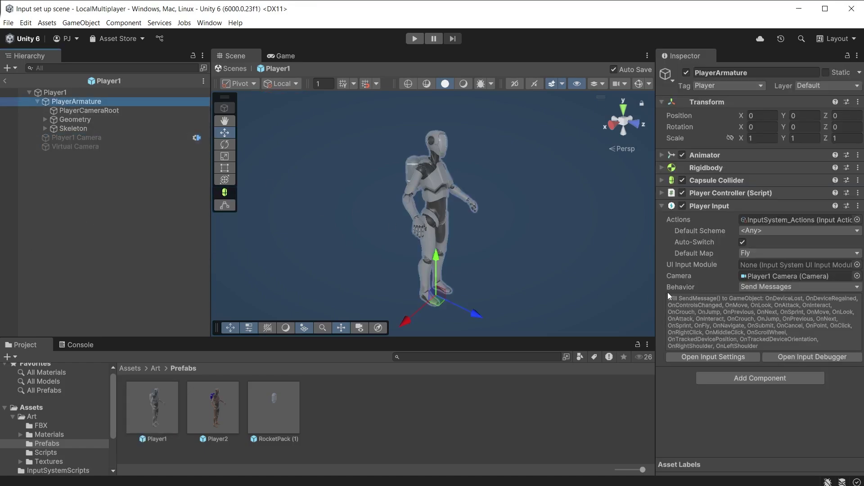
left_click(857, 276)
double_click(528, 115)
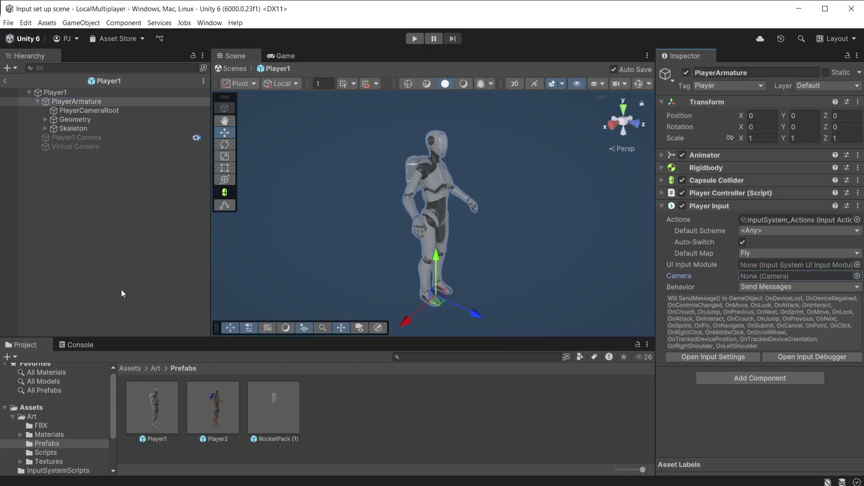
left_click(763, 231)
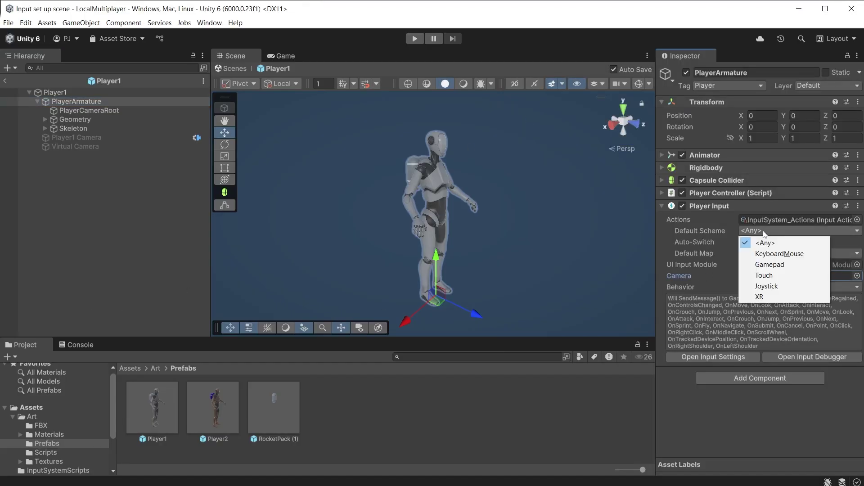
left_click(778, 266)
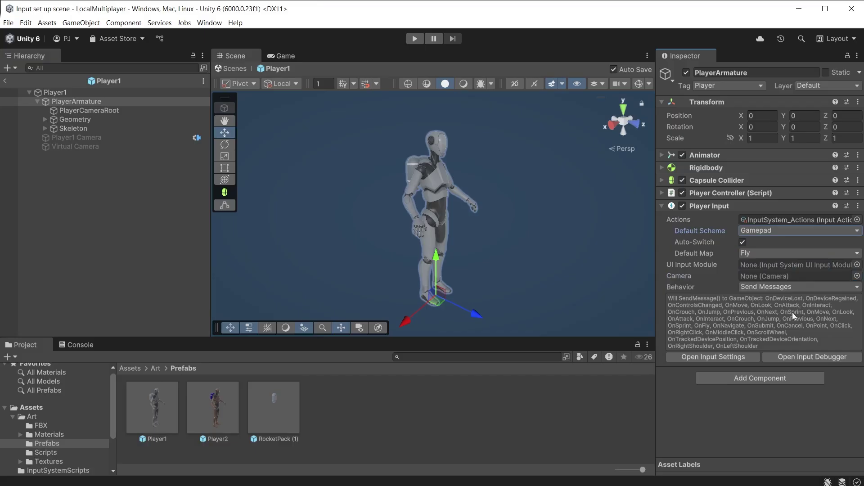
left_click(4, 81)
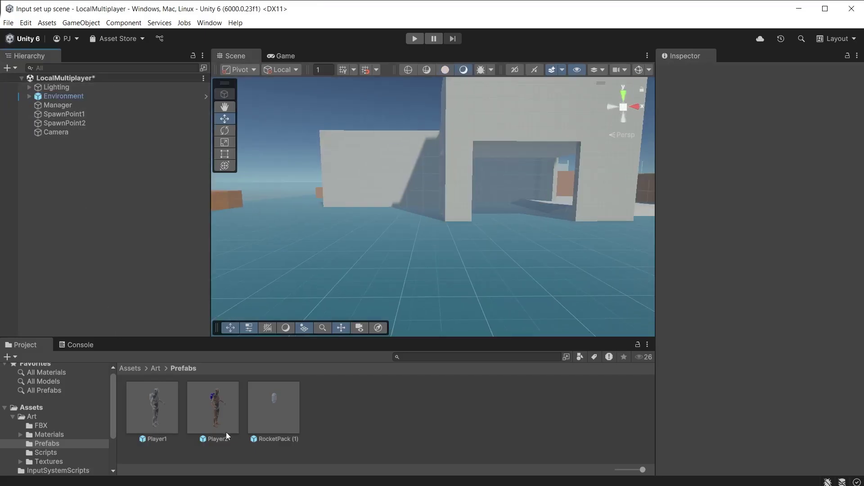
- Open the Player2 prefab and inspect its PlayerArmature's Player Input settings
double_click(215, 421)
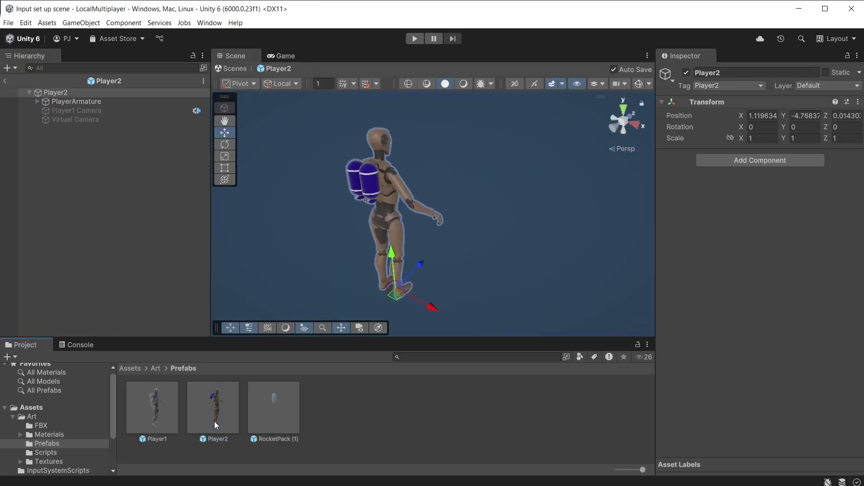
left_click(84, 102)
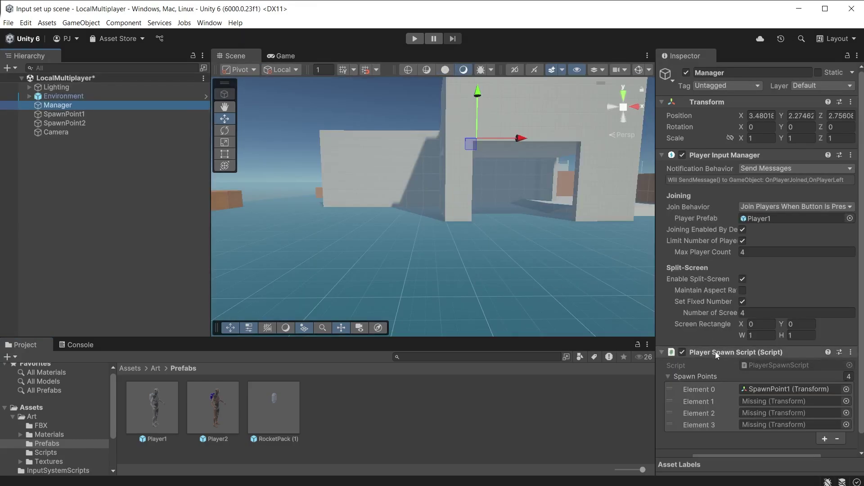
- Remove the Player Spawn Script component from Manager and turn off split-screen
right_click(717, 355)
left_click(757, 372)
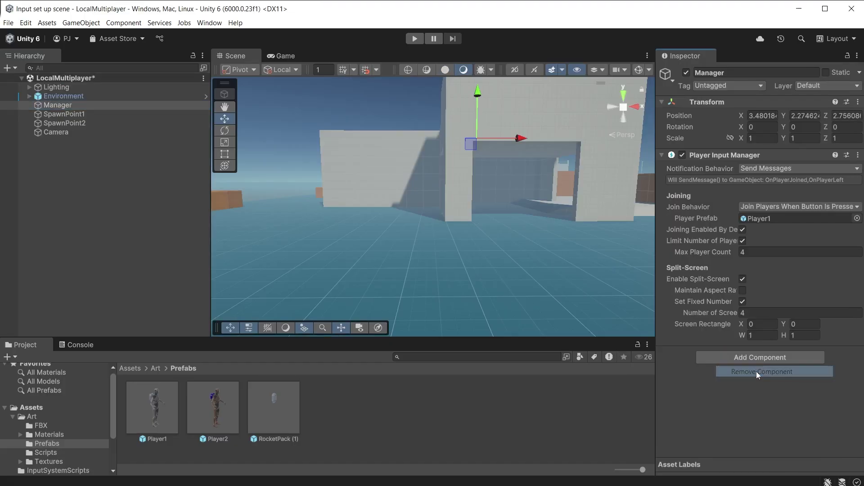
left_click(743, 279)
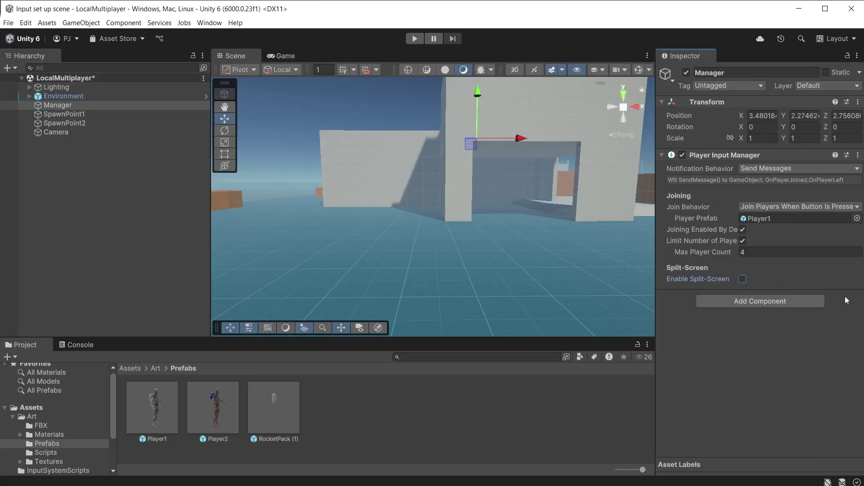
- Set Join Behavior to Join Players Manually and Max Player Count to 2
left_click(761, 207)
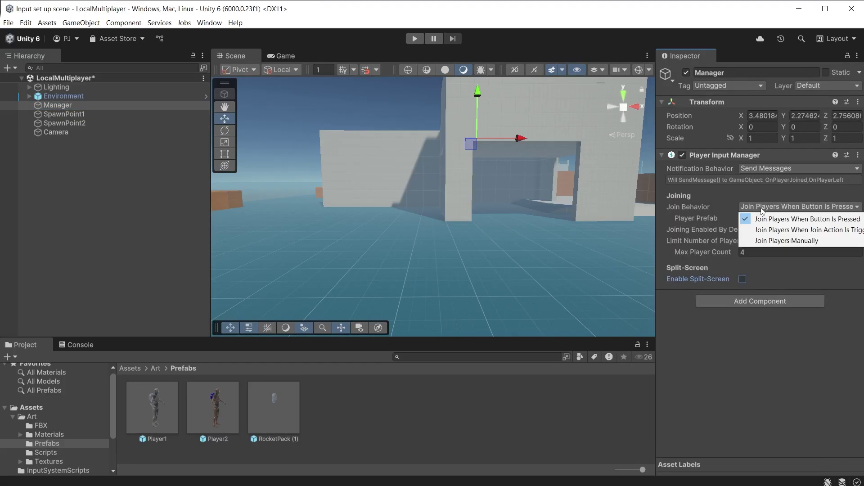
left_click(776, 243)
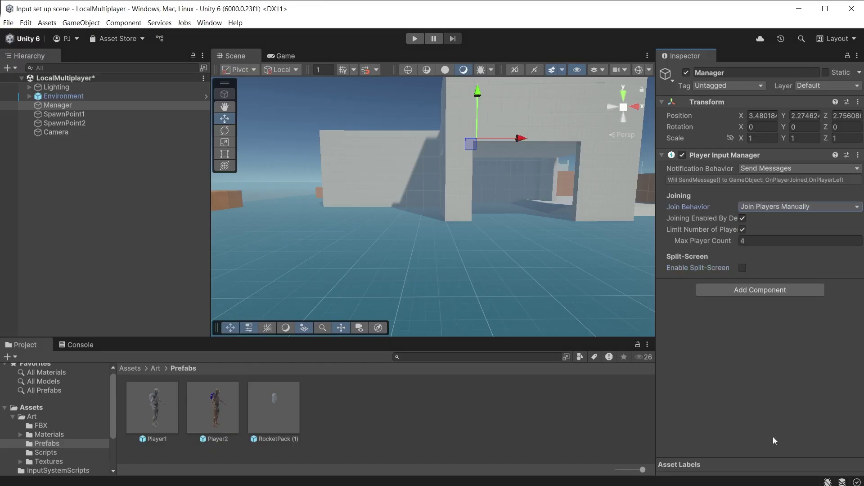
left_click(749, 246)
type("2")
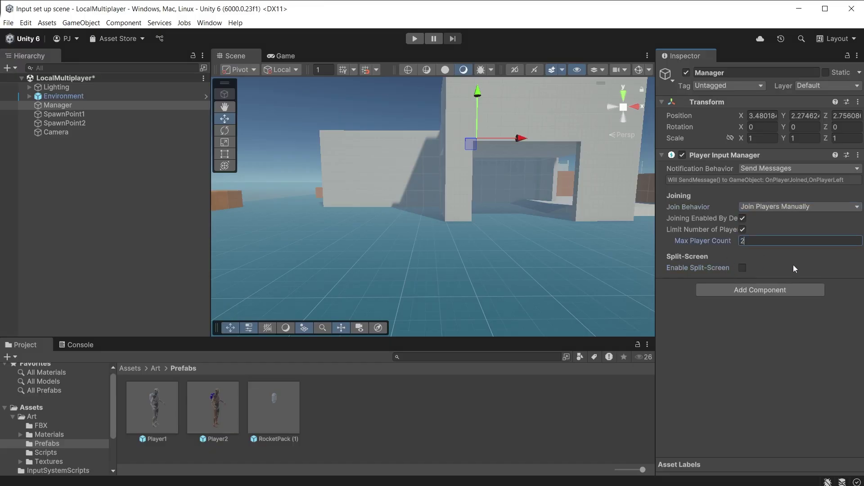
left_click(798, 10)
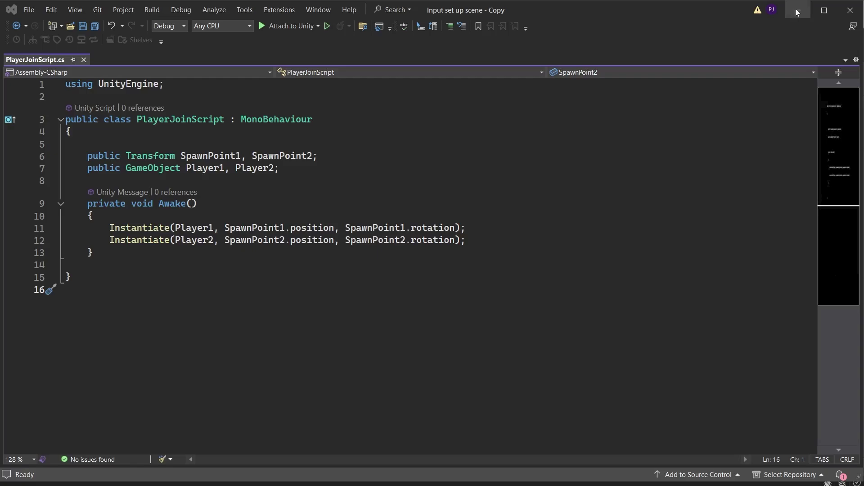
- Attach PlayerJoinScript to Manager, assign SpawnPoint1, SpawnPoint2 and the Player1/Player2 prefabs, then play-test
left_click(796, 12)
left_click_drag(274, 408, 748, 376)
left_click_drag(64, 114, 792, 320)
left_click(47, 443)
left_click_drag(160, 421, 774, 331)
left_click_drag(213, 409, 784, 342)
key("ctrl+p")
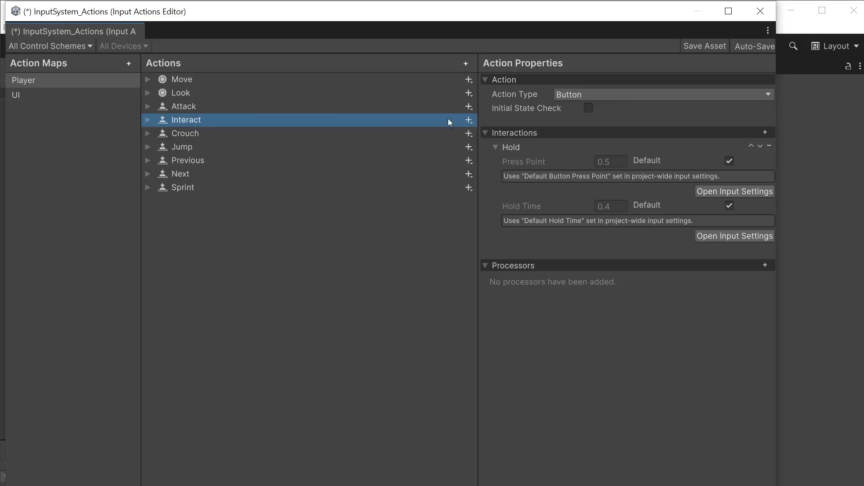
- Create a new action named PickUp in the Player map's Actions list
left_click(466, 64)
type("PickUp")
key("Return")
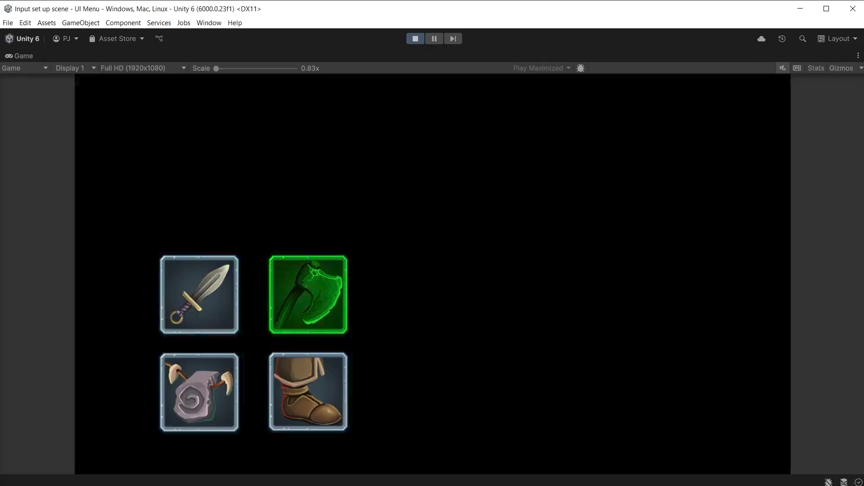
- Navigate the demo menu's icon grid with the arrow keys, reaching the sword slot
key("Down")
key("Left")
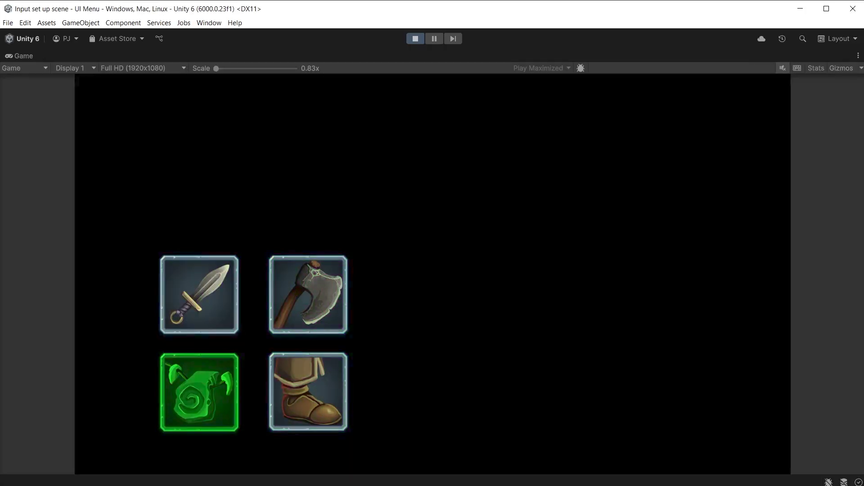
key("Up")
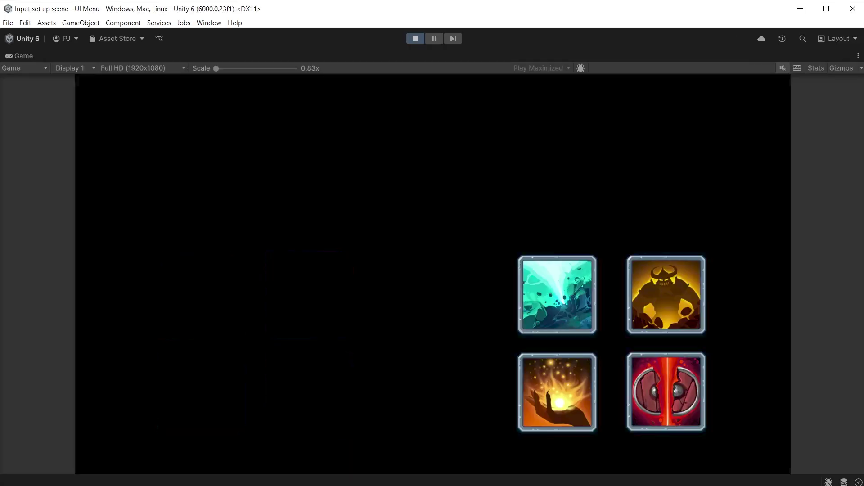
key("Right")
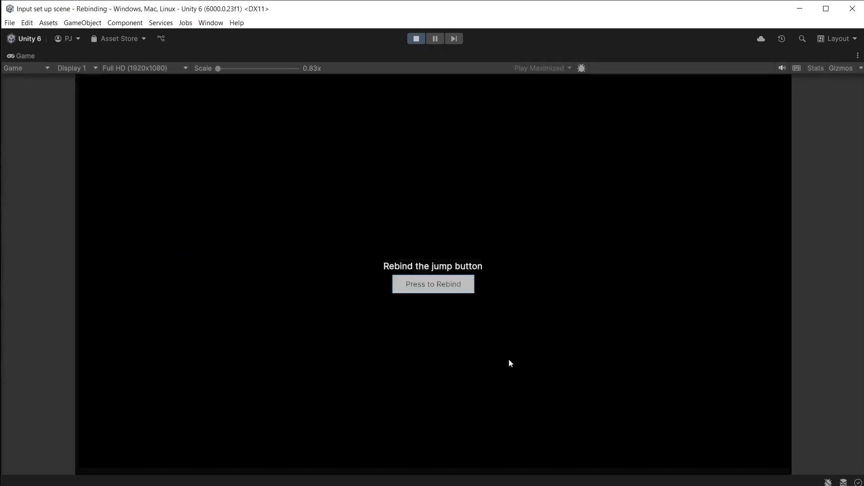
- Rebind the demo button to Space, leaving the default scheme set to <Any>
left_click(448, 287)
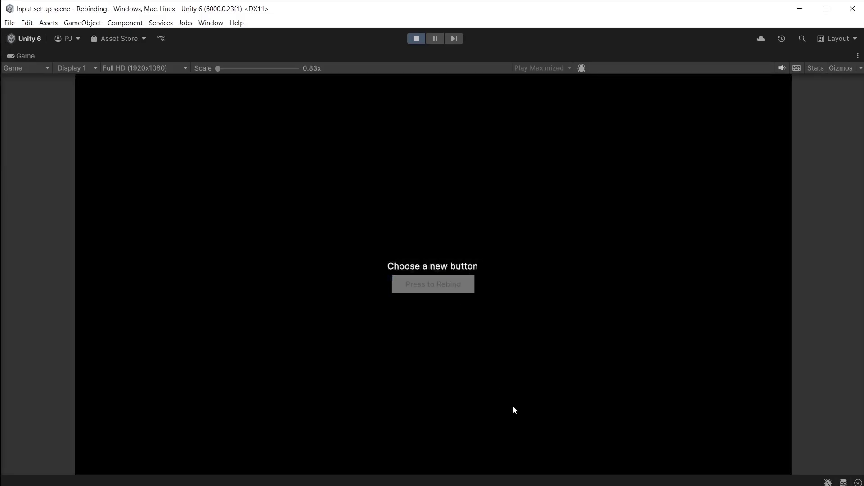
key("space")
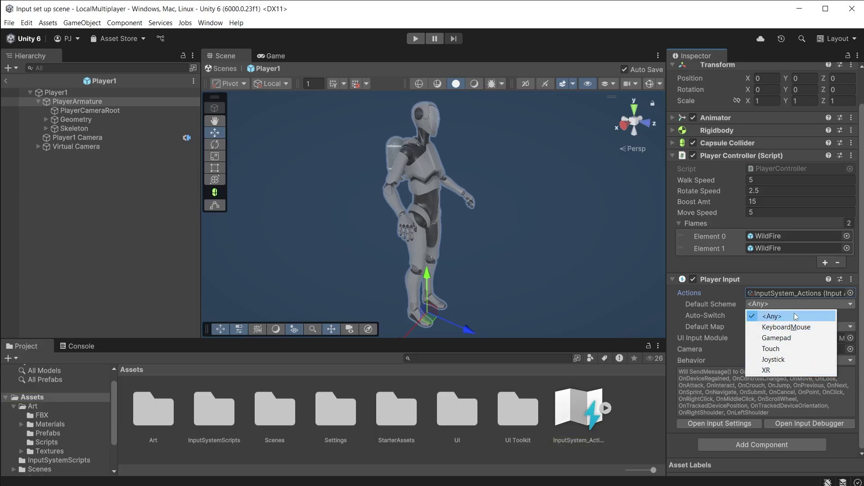
left_click(799, 317)
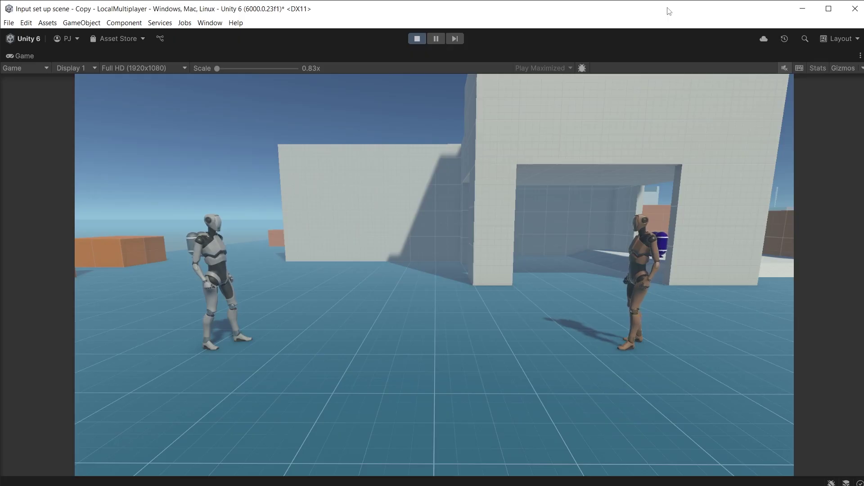